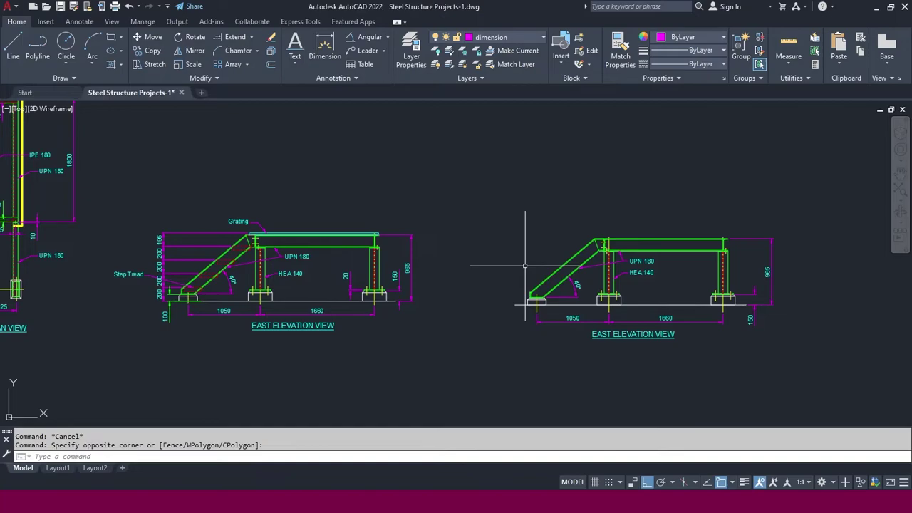
# Zoom in on the foot of the stringer in the right-hand east elevation
pyautogui.scroll(2, 627, 289)
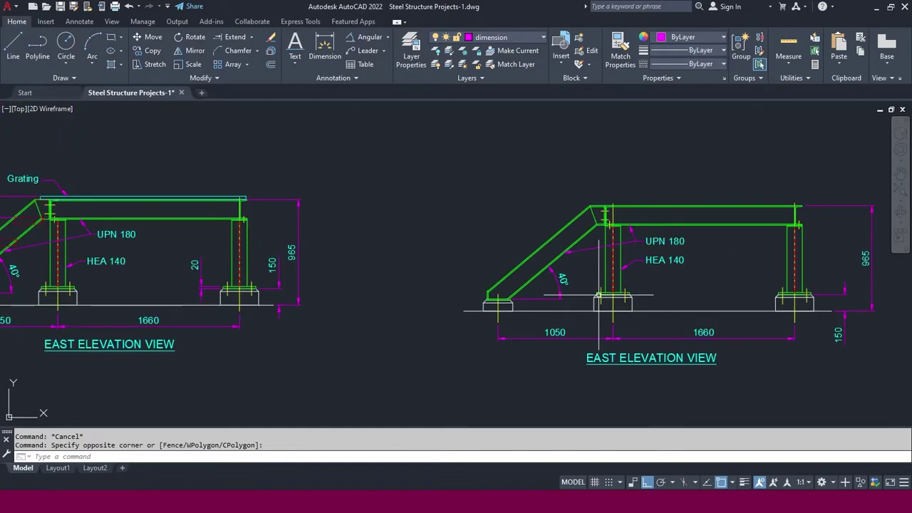
pyautogui.scroll(5, 598, 295)
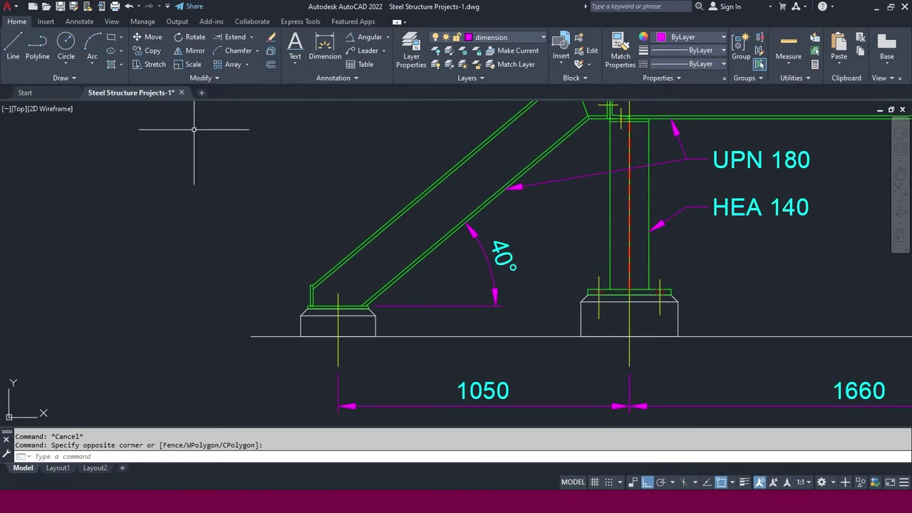
# Offset the stair stringer edge 10 units toward the inside
pyautogui.click(270, 64)
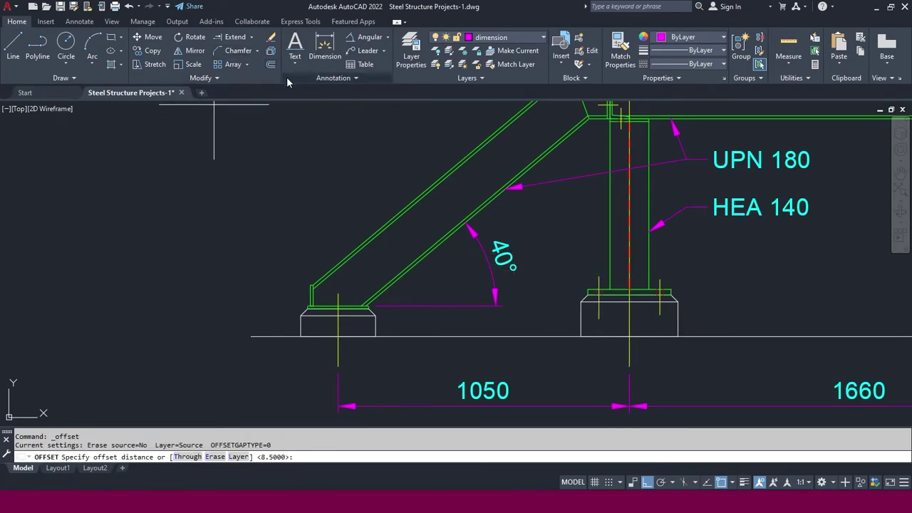
pyautogui.press('Return')
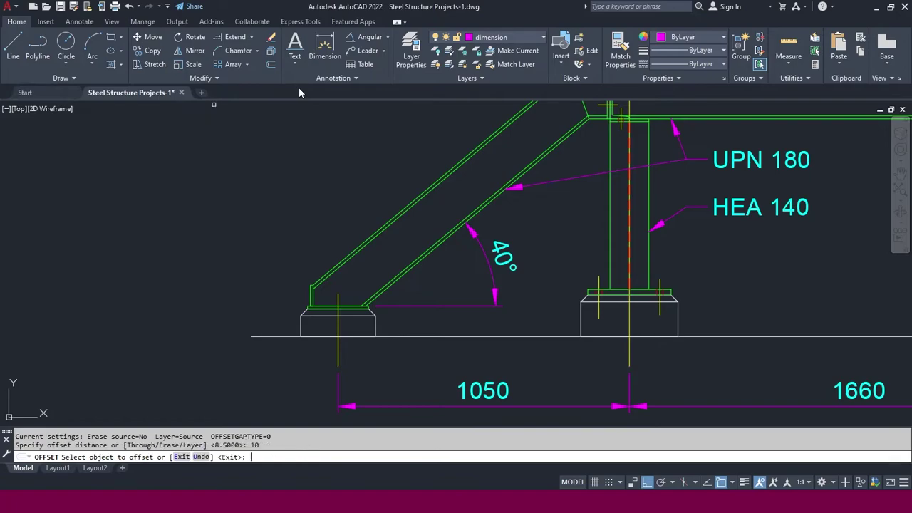
pyautogui.scroll(4, 376, 239)
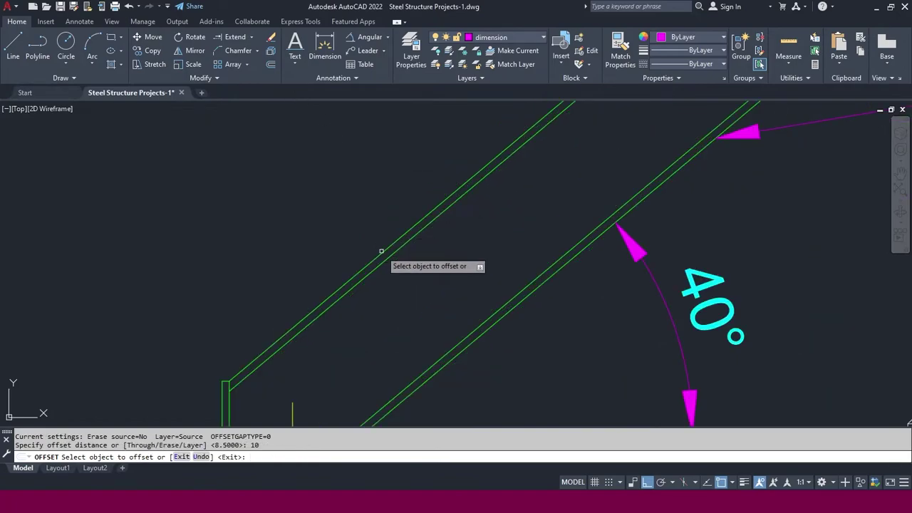
pyautogui.click(381, 244)
pyautogui.click(423, 289)
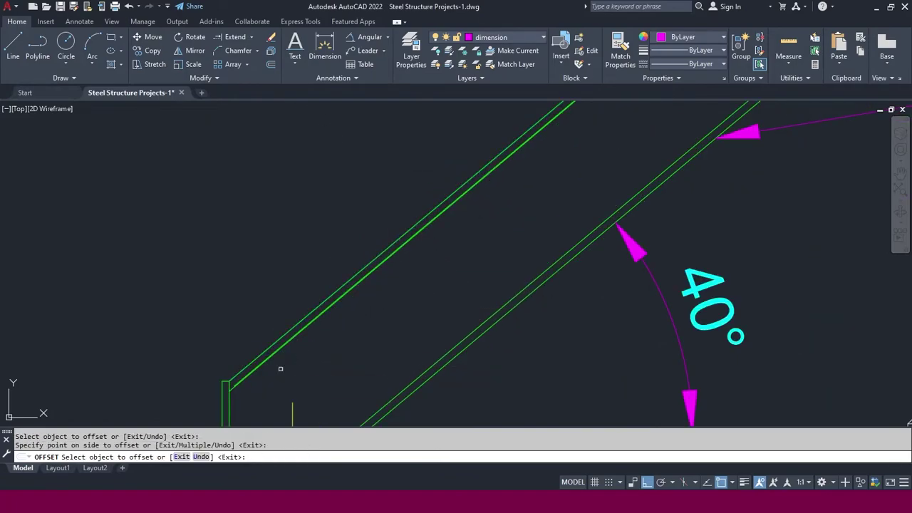
pyautogui.press('Escape')
pyautogui.scroll(6, 254, 362)
pyautogui.press('Escape')
# Change the new offset line's colour to Red
pyautogui.click(224, 336)
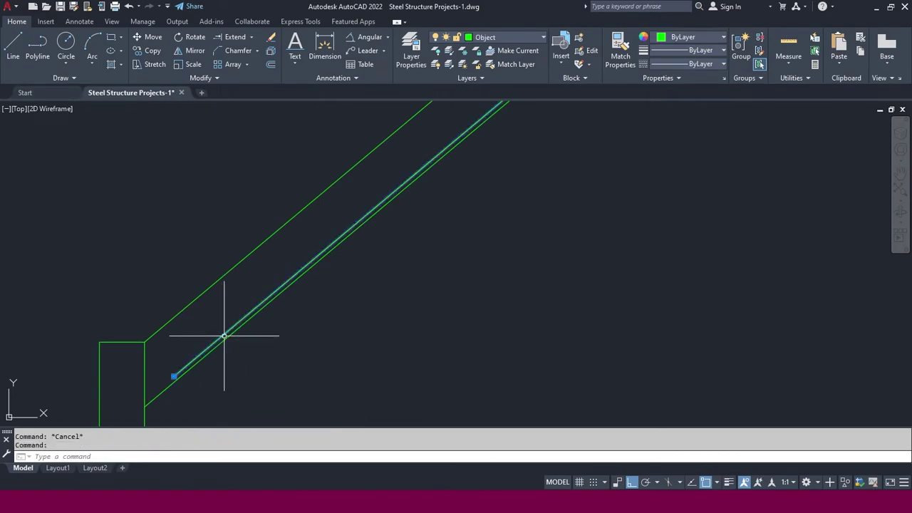
pyautogui.click(691, 38)
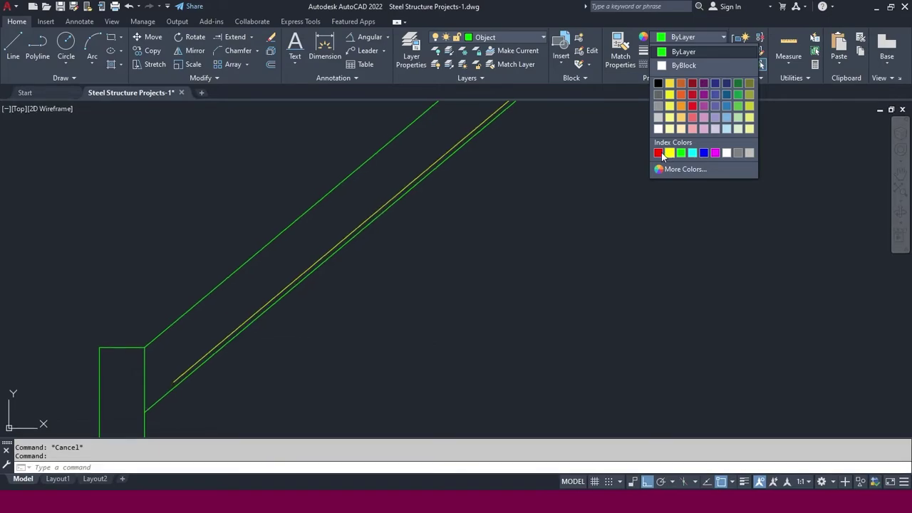
pyautogui.click(658, 153)
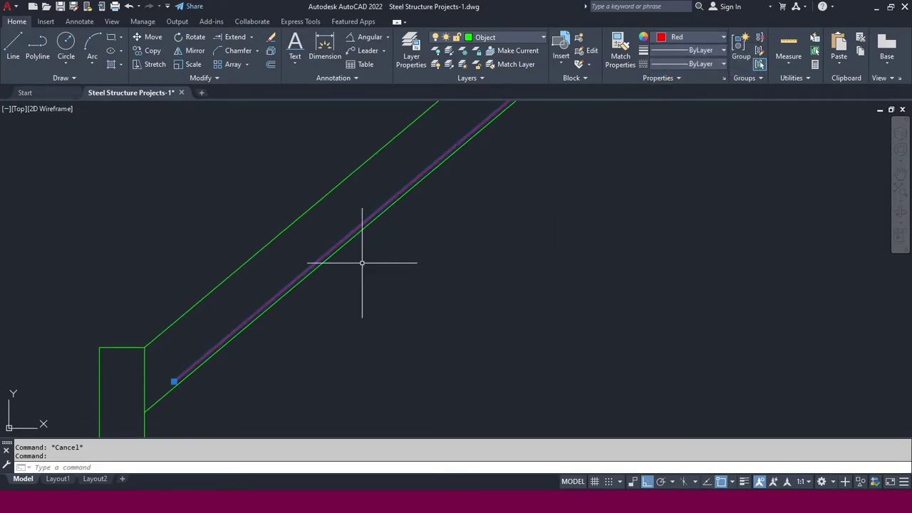
pyautogui.press('Escape')
pyautogui.scroll(-5, 352, 234)
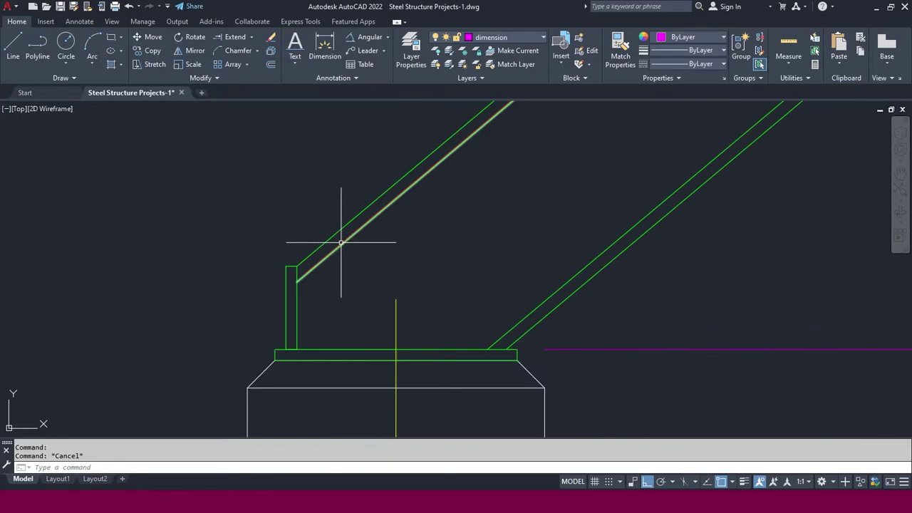
# Zoom out and pan to show both east elevations with their 1050 and 1660 spans
pyautogui.scroll(2, 334, 240)
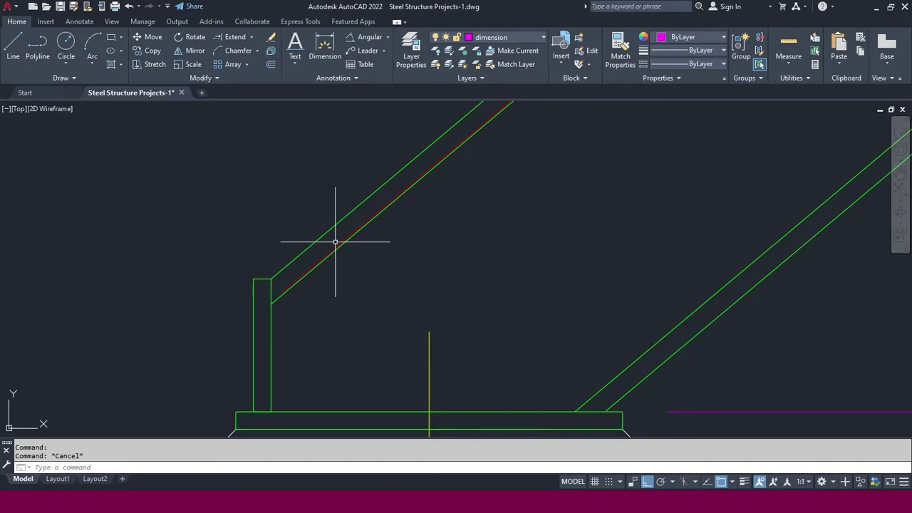
pyautogui.click(337, 244)
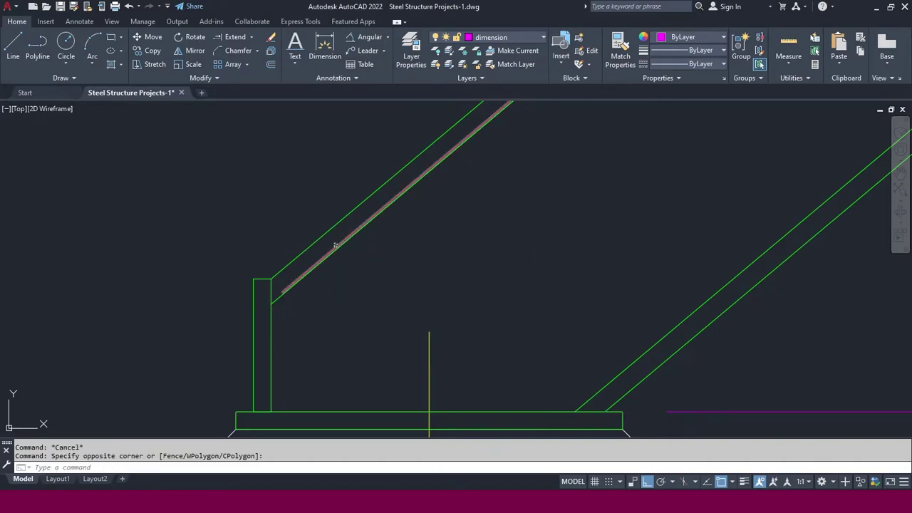
pyautogui.press('Escape')
pyautogui.scroll(-6, 337, 244)
pyautogui.scroll(-2, 295, 265)
pyautogui.scroll(6, 300, 260)
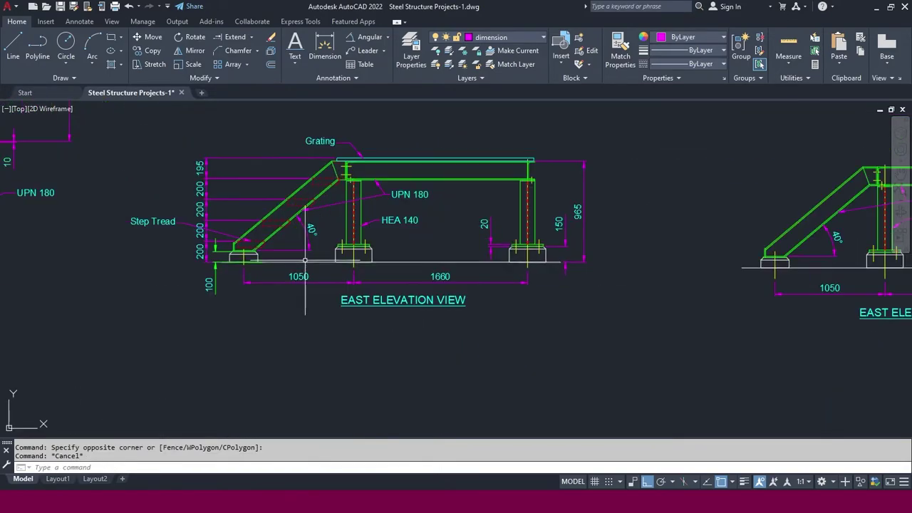
pyautogui.moveTo(301, 258); pyautogui.dragTo(396, 332, button='middle')
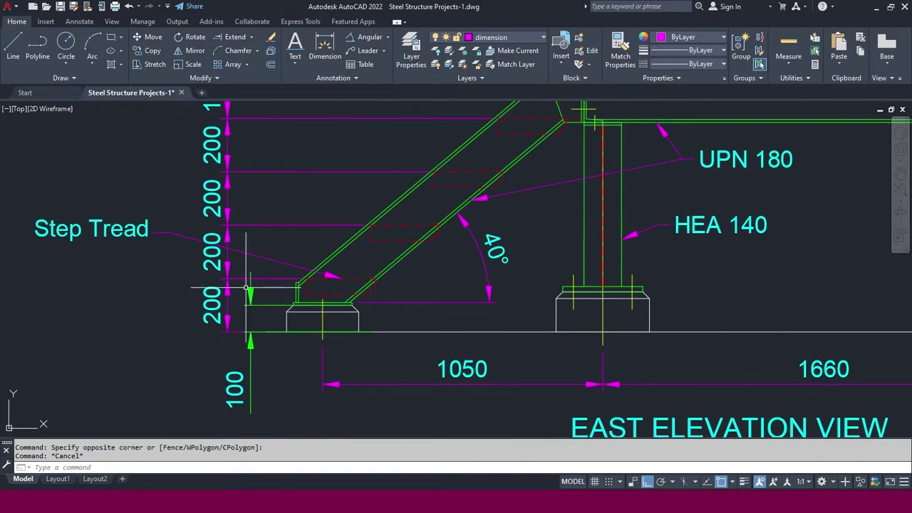
pyautogui.scroll(-2, 250, 281)
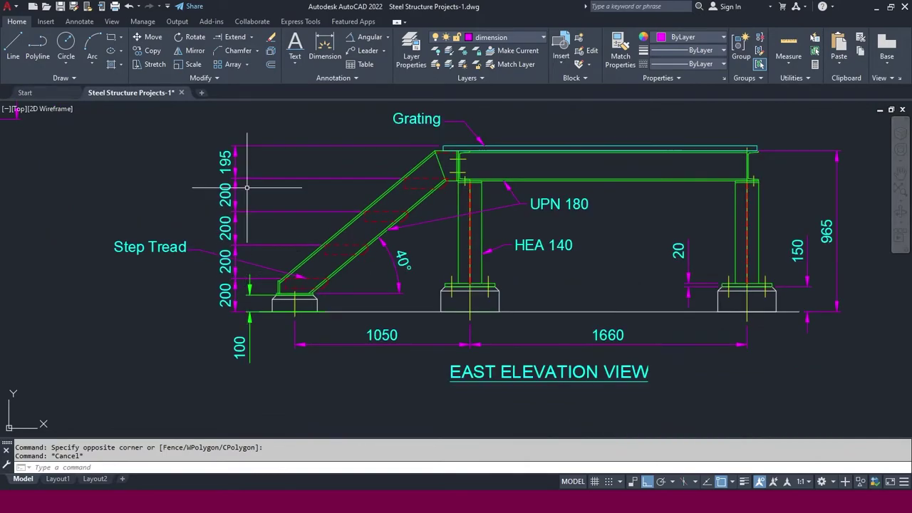
pyautogui.scroll(-4, 260, 303)
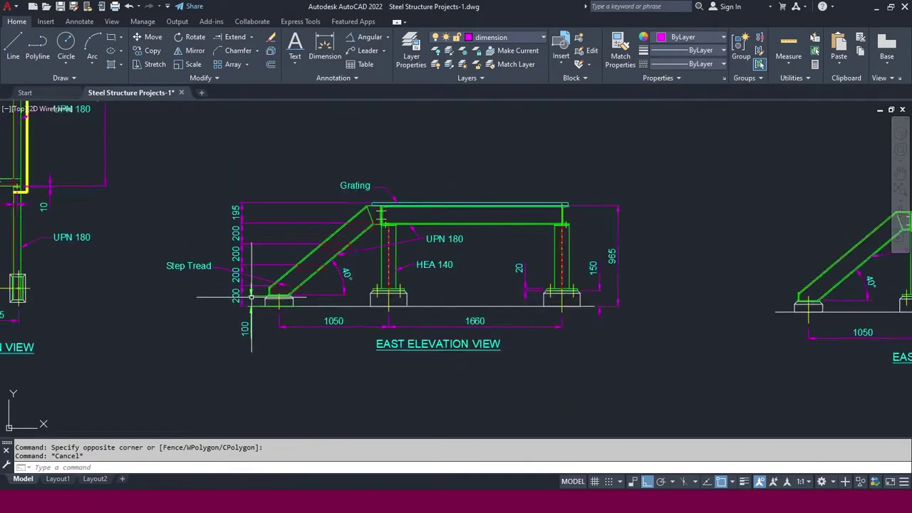
pyautogui.scroll(2, 670, 314)
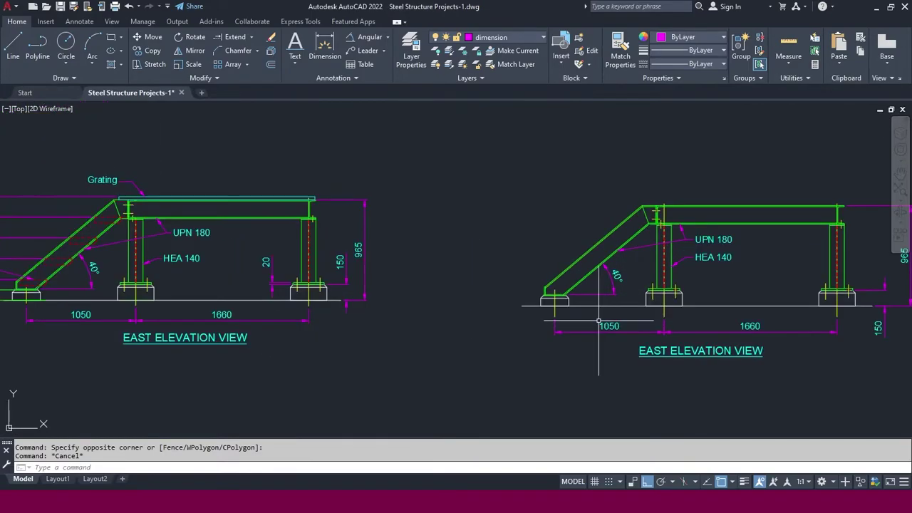
# Offset the ground line 200 upward to create the first guide line
pyautogui.click(272, 65)
pyautogui.write('200')
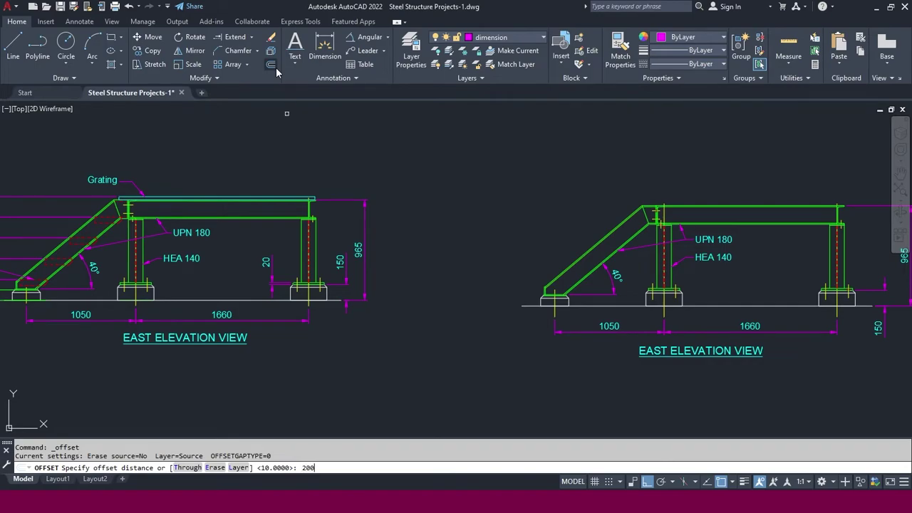
pyautogui.press('Return')
pyautogui.click(606, 306)
pyautogui.click(571, 289)
# Repeat the 200 offset three more times, stacking guide lines upward
pyautogui.click(570, 285)
pyautogui.click(570, 273)
pyautogui.click(570, 265)
pyautogui.click(566, 255)
pyautogui.click(573, 243)
pyautogui.click(578, 225)
pyautogui.moveTo(577, 227); pyautogui.dragTo(558, 226, button='middle')
pyautogui.press('Escape')
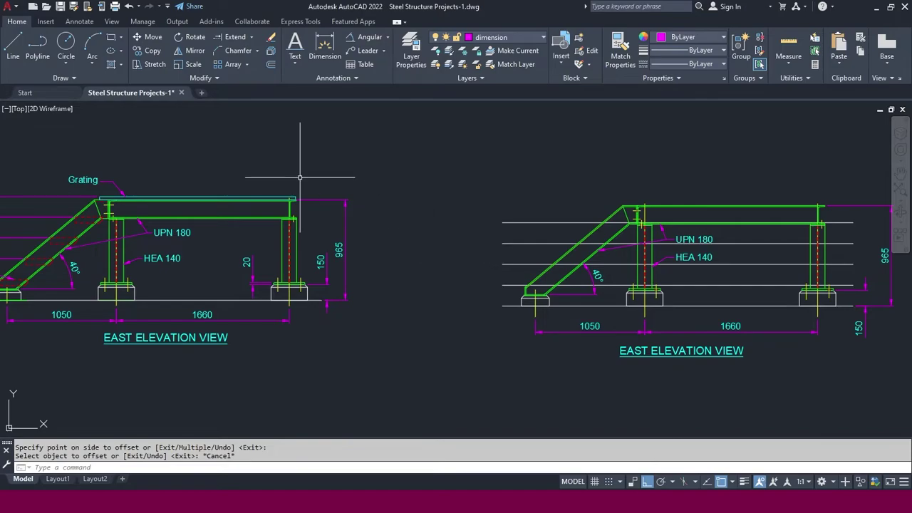
pyautogui.click(111, 39)
# Draw a 255 × 60 rectangle beside the first east elevation
pyautogui.click(397, 215)
pyautogui.write('d')
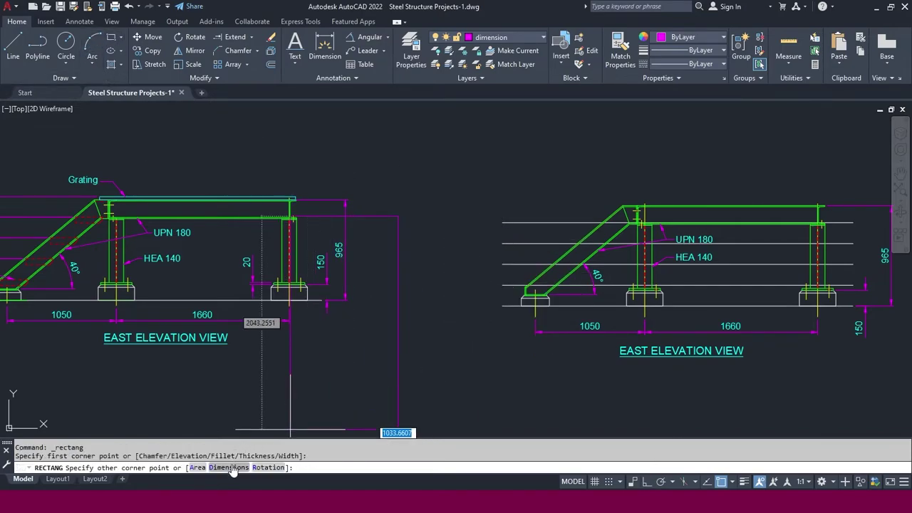
pyautogui.press('Return')
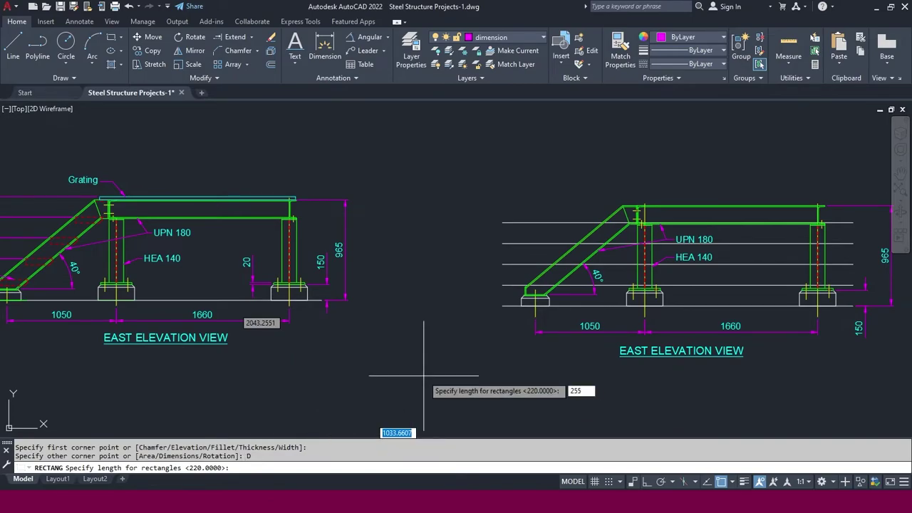
pyautogui.write('255')
pyautogui.press('Return')
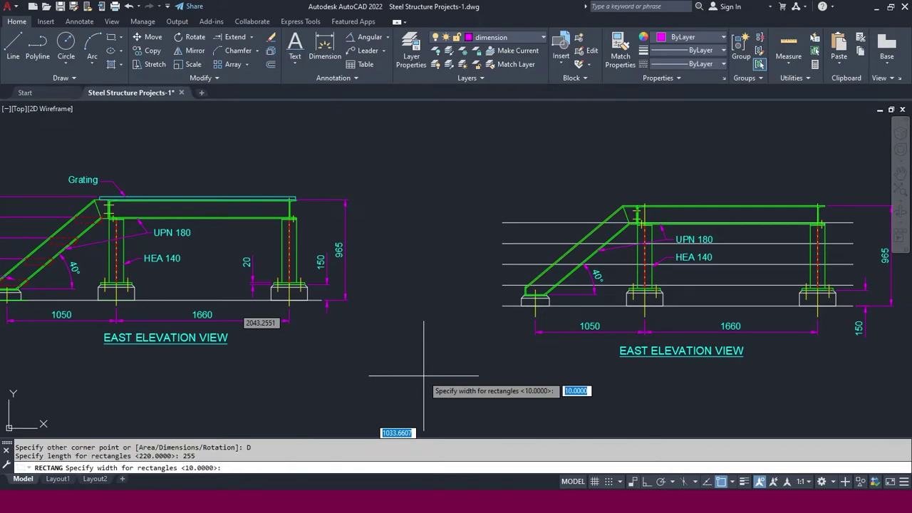
pyautogui.write('60')
pyautogui.press('Return')
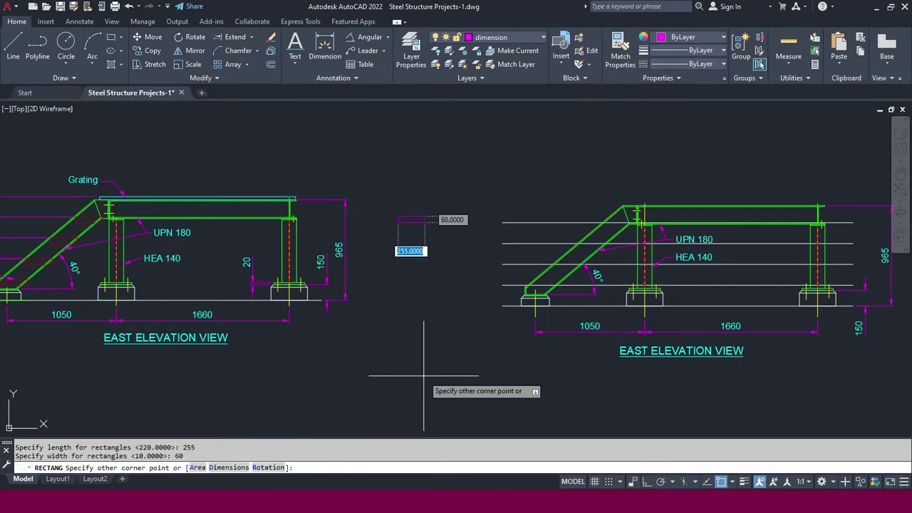
pyautogui.scroll(5, 428, 210)
pyautogui.scroll(2, 427, 210)
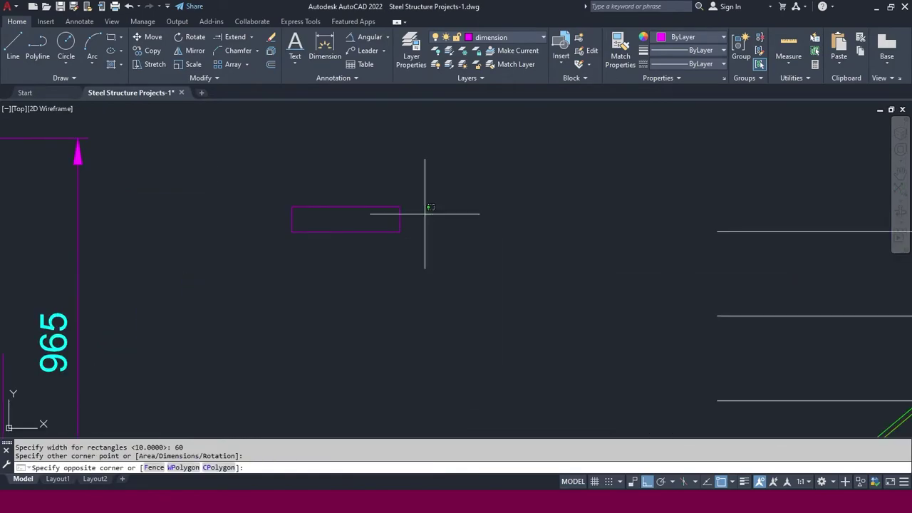
pyautogui.click(424, 210)
# Move the new rectangle onto the Hidden layer
pyautogui.click(513, 215)
pyautogui.click(383, 218)
pyautogui.click(493, 38)
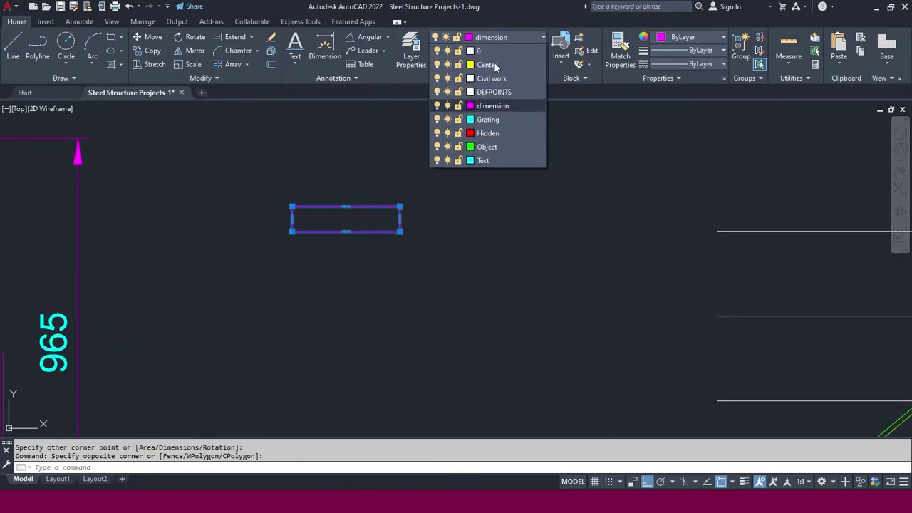
pyautogui.click(494, 134)
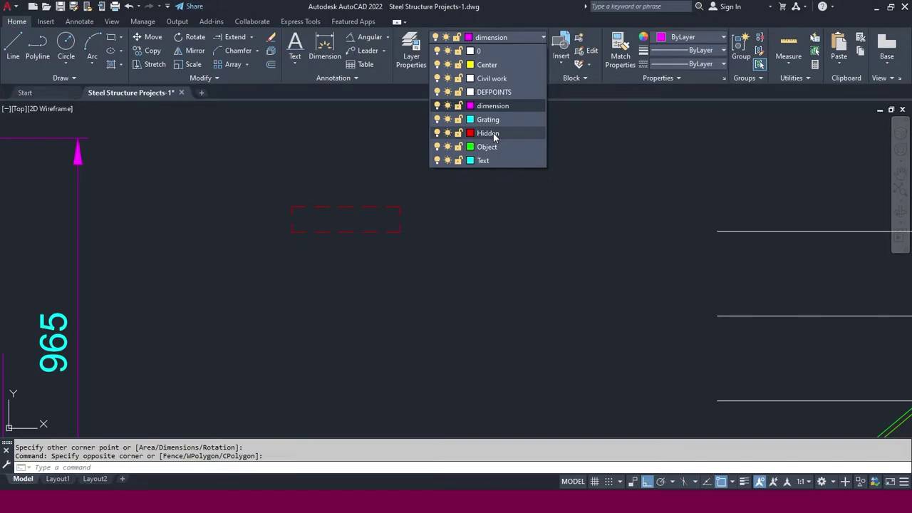
pyautogui.scroll(-6, 538, 235)
pyautogui.press('Escape')
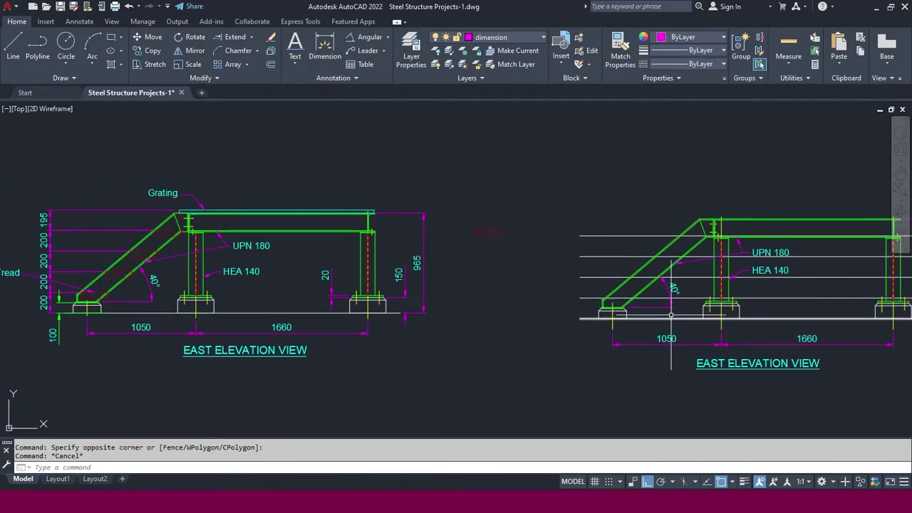
pyautogui.scroll(-3, 671, 313)
pyautogui.scroll(3, 185, 321)
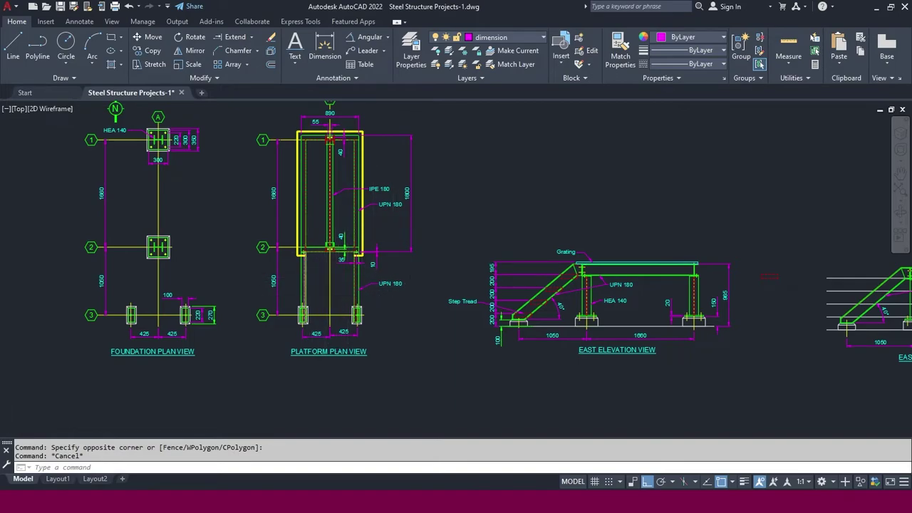
pyautogui.scroll(2, 304, 298)
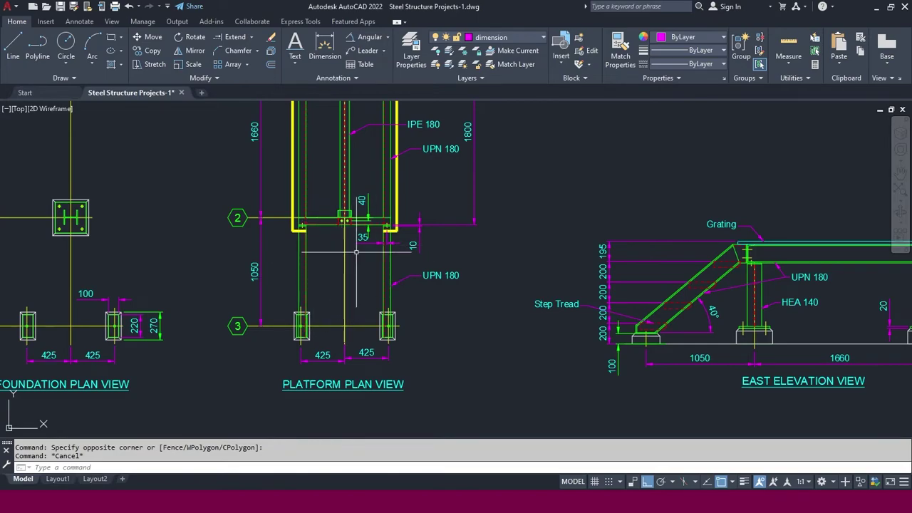
pyautogui.scroll(-4, 369, 307)
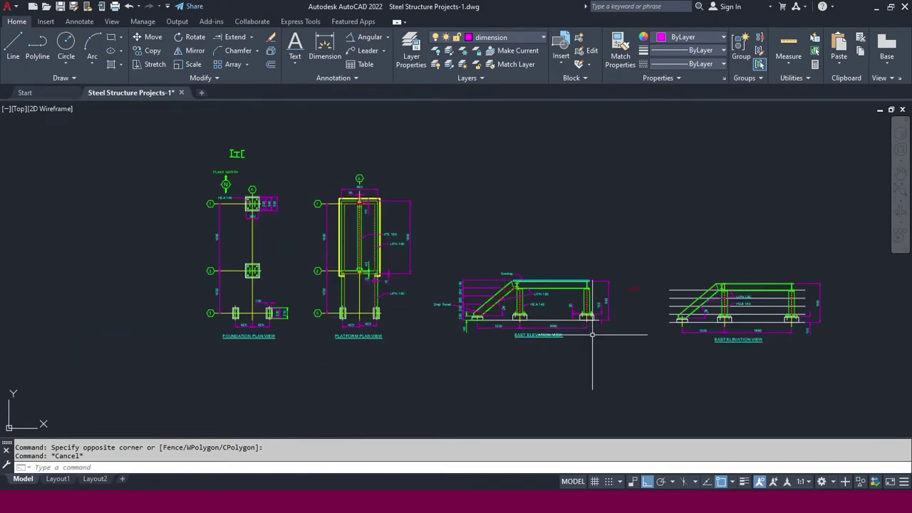
pyautogui.scroll(4, 593, 334)
pyautogui.scroll(2, 332, 273)
pyautogui.scroll(-2, 409, 287)
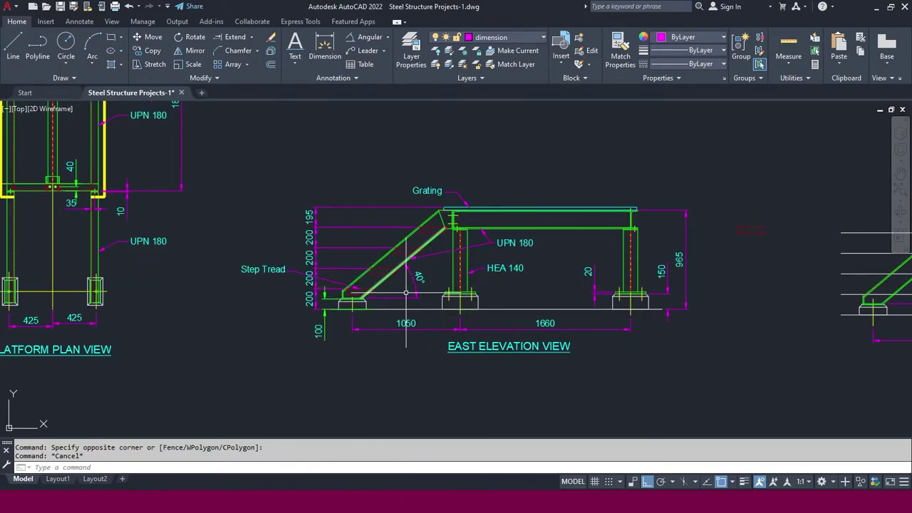
pyautogui.scroll(6, 385, 285)
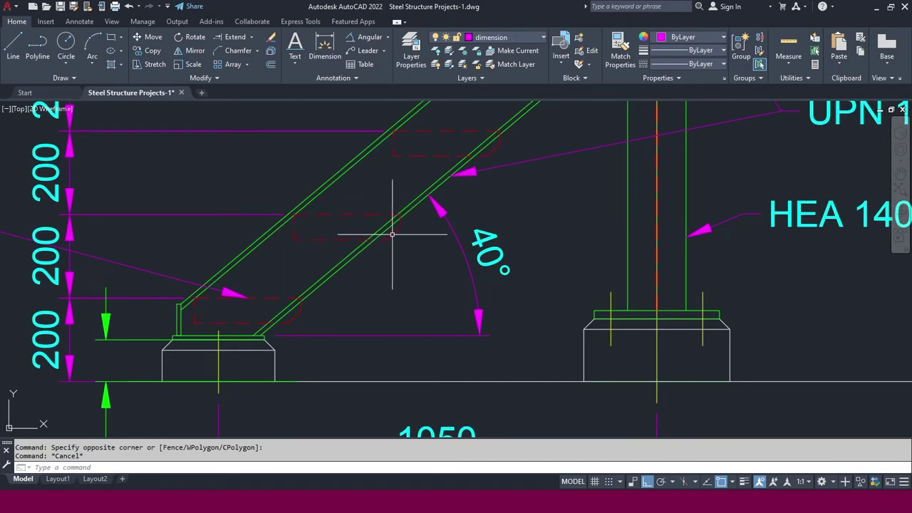
pyautogui.scroll(-2, 393, 238)
pyautogui.scroll(2, 327, 295)
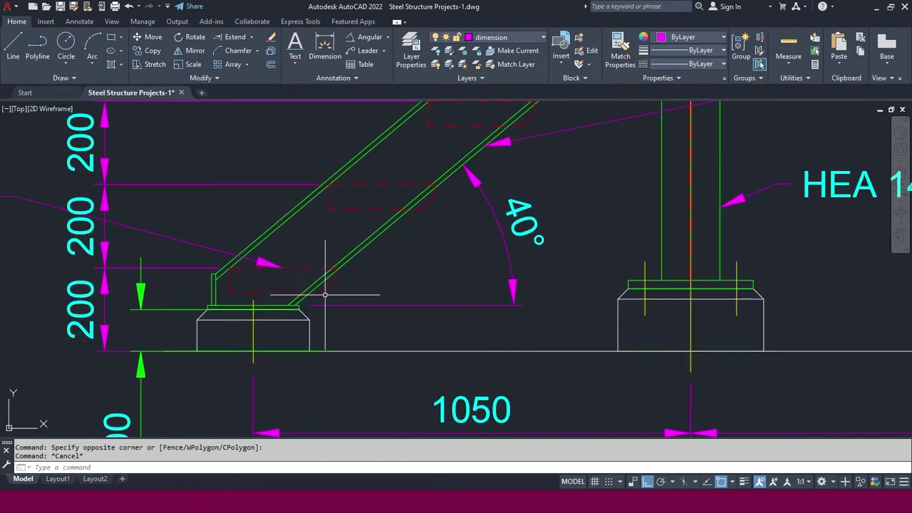
pyautogui.scroll(-3, 485, 142)
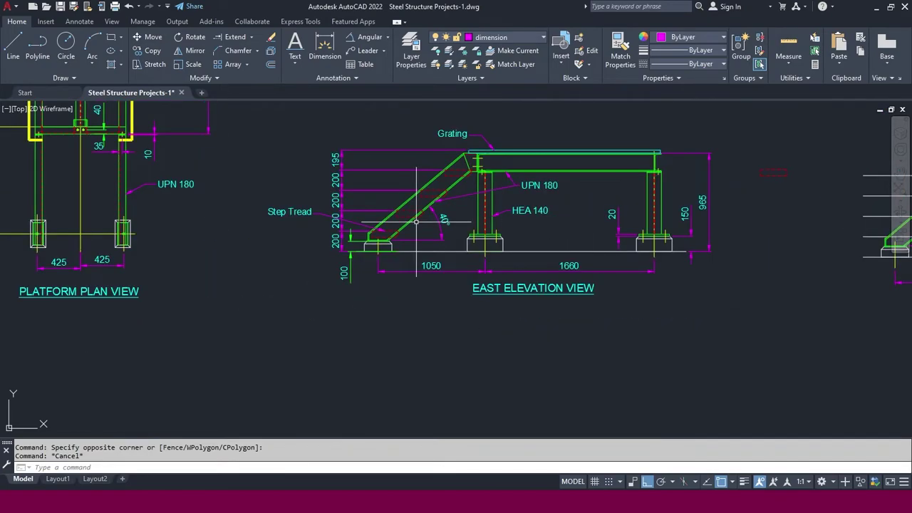
pyautogui.scroll(5, 641, 164)
pyautogui.scroll(1, 655, 188)
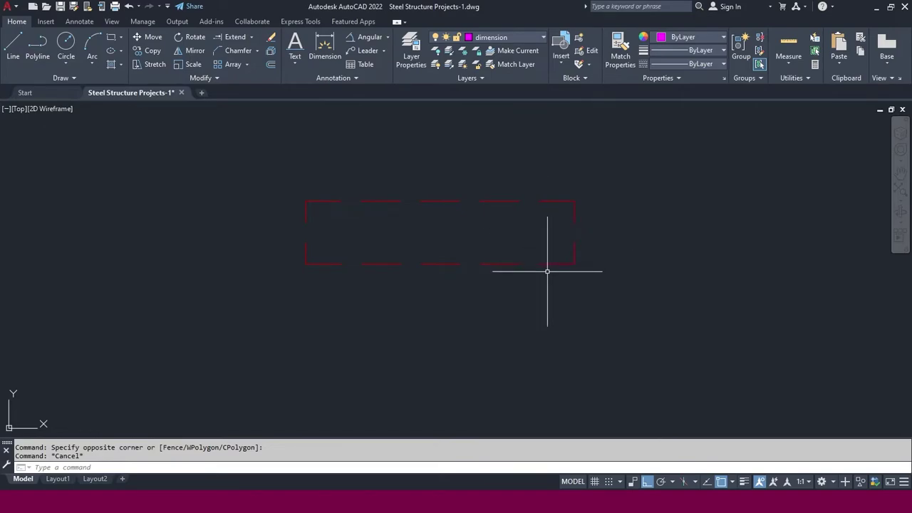
# Chamfer the tread outline's bottom-right corner with distances 30 and 30
pyautogui.click(238, 52)
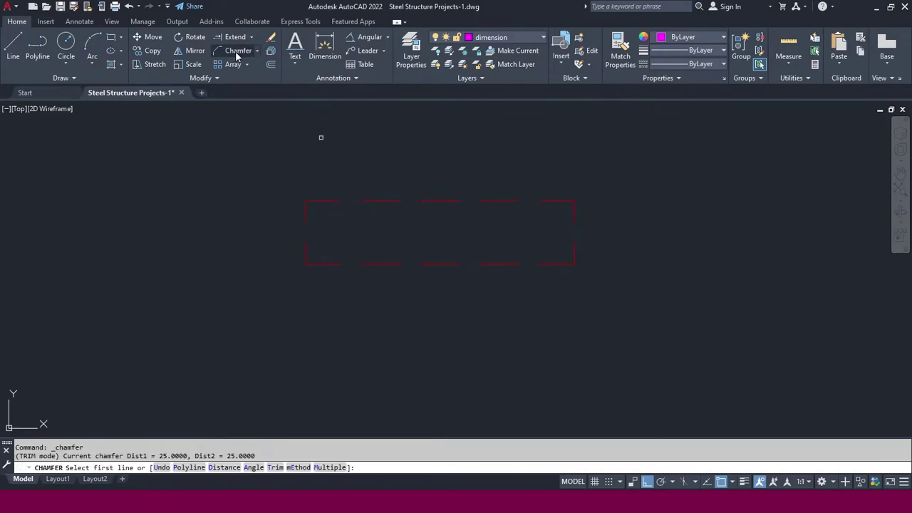
pyautogui.click(225, 468)
pyautogui.write('30')
pyautogui.press('Return')
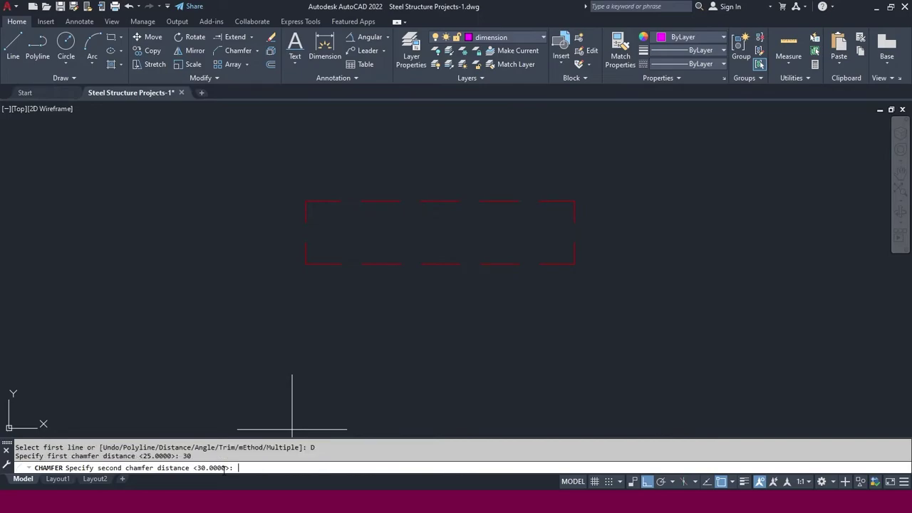
pyautogui.press('Return')
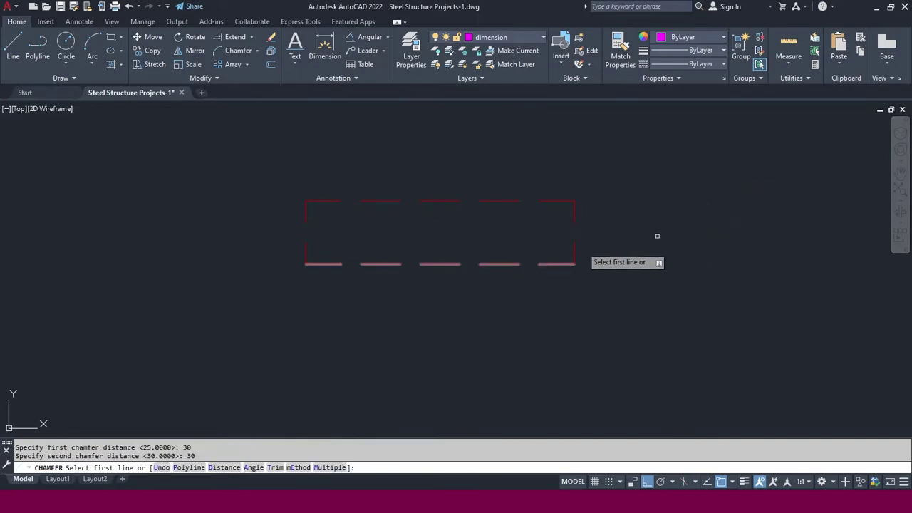
pyautogui.click(556, 265)
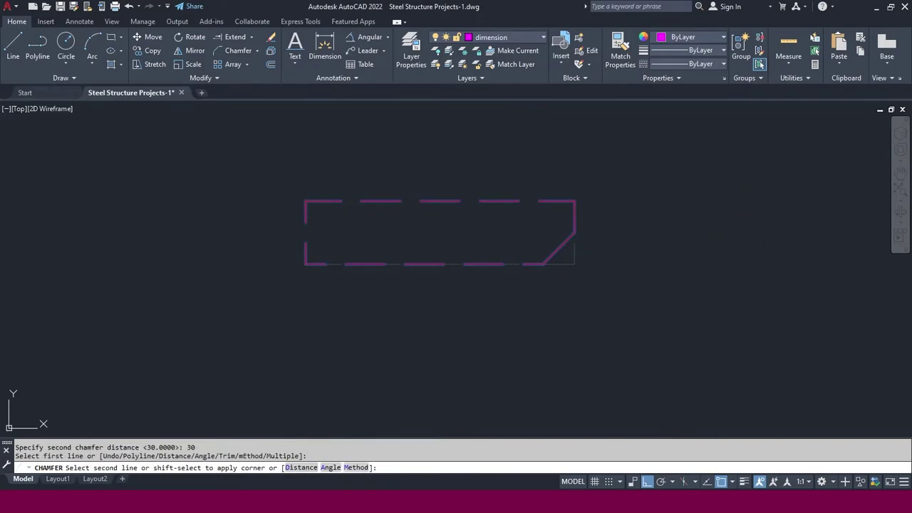
pyautogui.click(575, 249)
# Move the chamfered tread outline to the foot of the 40° stringer
pyautogui.click(632, 236)
pyautogui.click(489, 185)
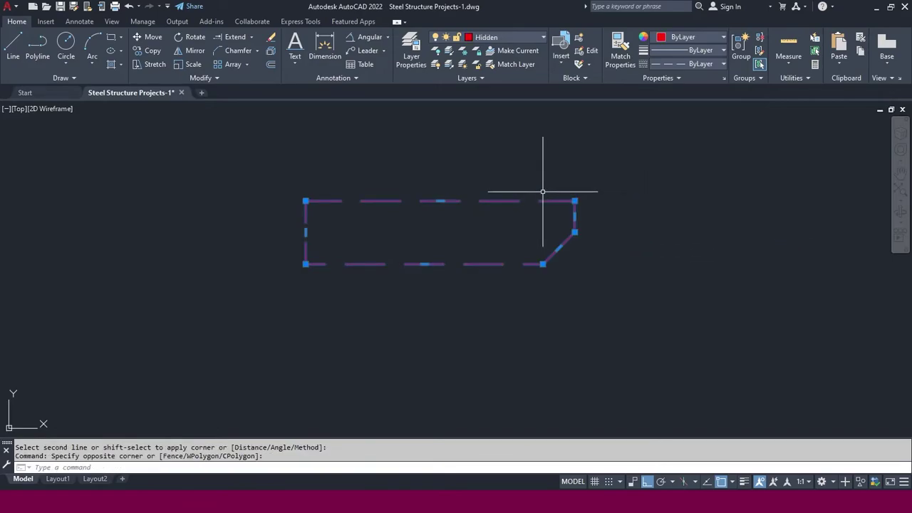
pyautogui.click(147, 37)
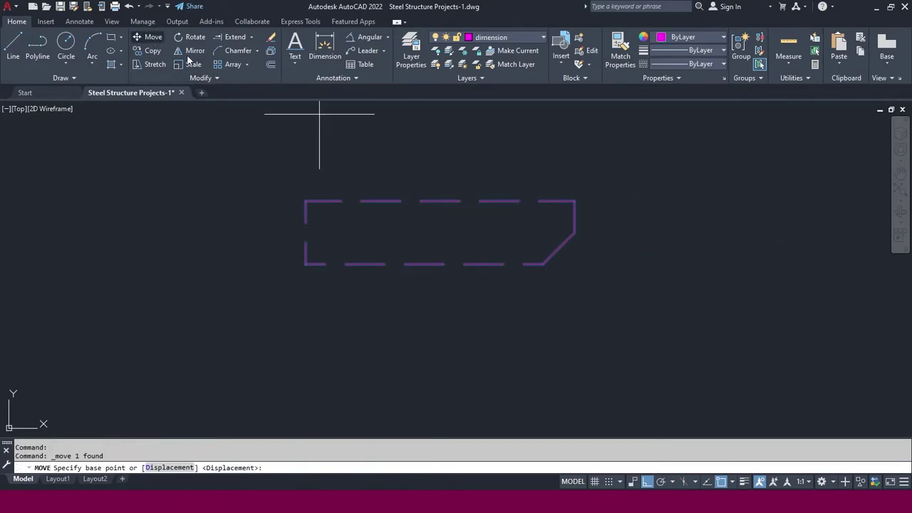
pyautogui.click(305, 201)
pyautogui.scroll(-3, 299, 153)
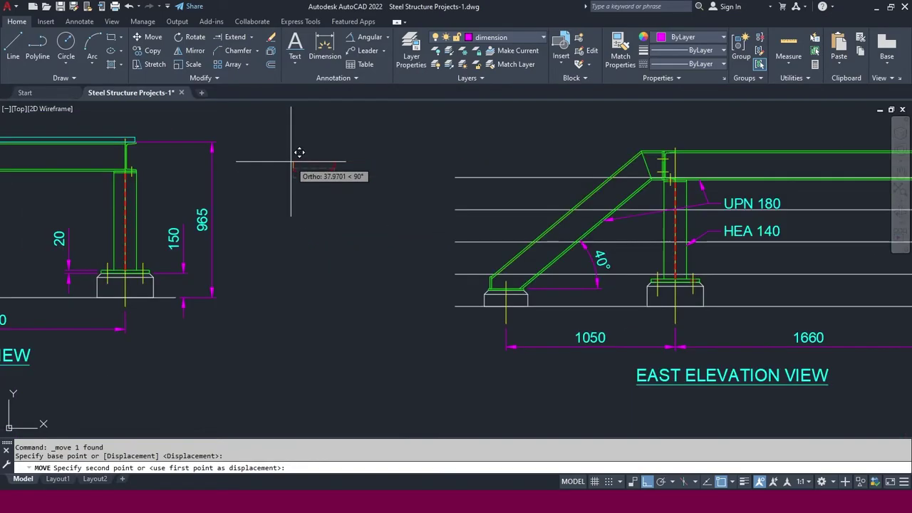
pyautogui.scroll(4, 471, 240)
pyautogui.scroll(5, 471, 239)
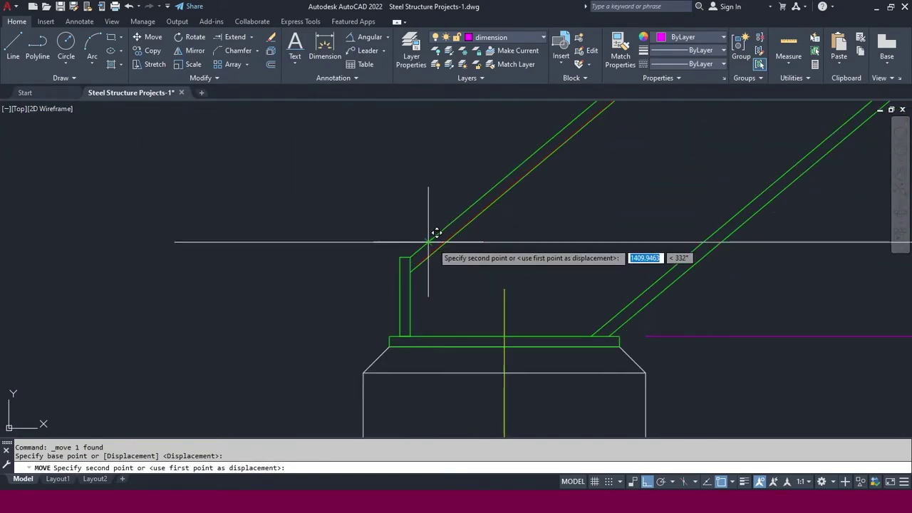
pyautogui.scroll(3, 442, 242)
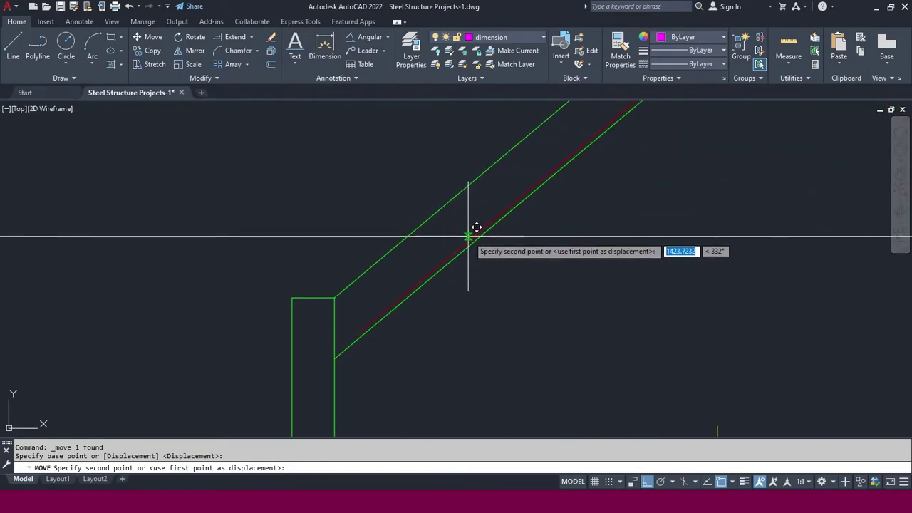
pyautogui.click(463, 241)
pyautogui.scroll(-3, 463, 241)
pyautogui.press('Escape')
pyautogui.scroll(-3, 451, 232)
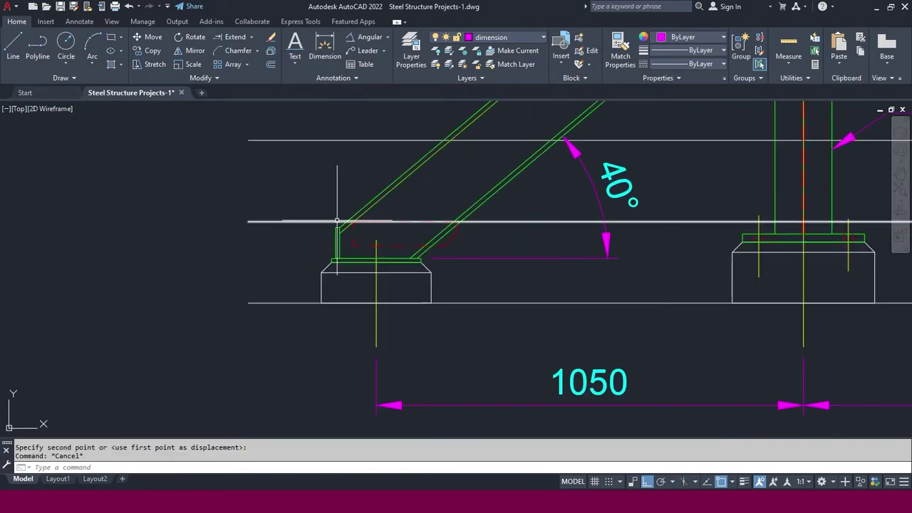
pyautogui.click(454, 232)
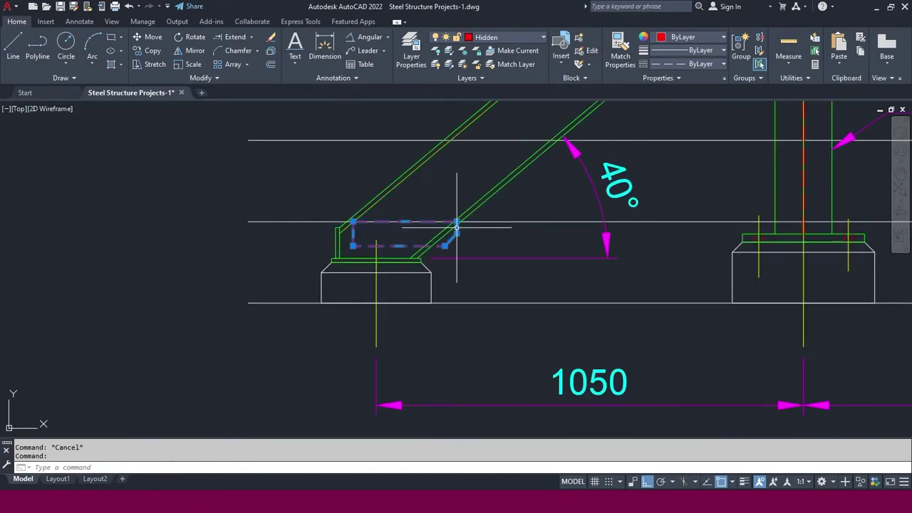
pyautogui.click(156, 52)
pyautogui.scroll(5, 328, 214)
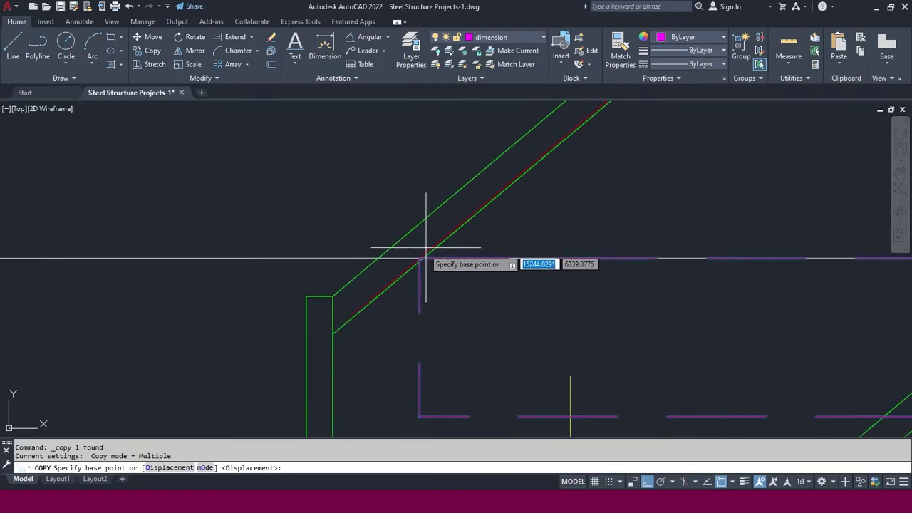
# Copy the chamfered tread outline to two higher step positions up the stringer
pyautogui.click(421, 254)
pyautogui.scroll(-4, 422, 254)
pyautogui.moveTo(558, 169); pyautogui.dragTo(462, 262, button='middle')
pyautogui.scroll(5, 464, 250)
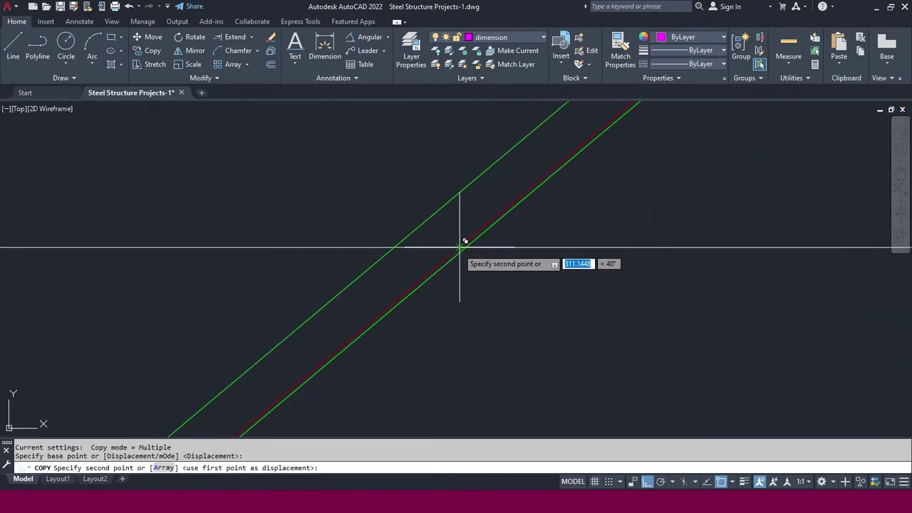
pyautogui.click(460, 247)
pyautogui.scroll(-3, 393, 259)
pyautogui.scroll(3, 426, 219)
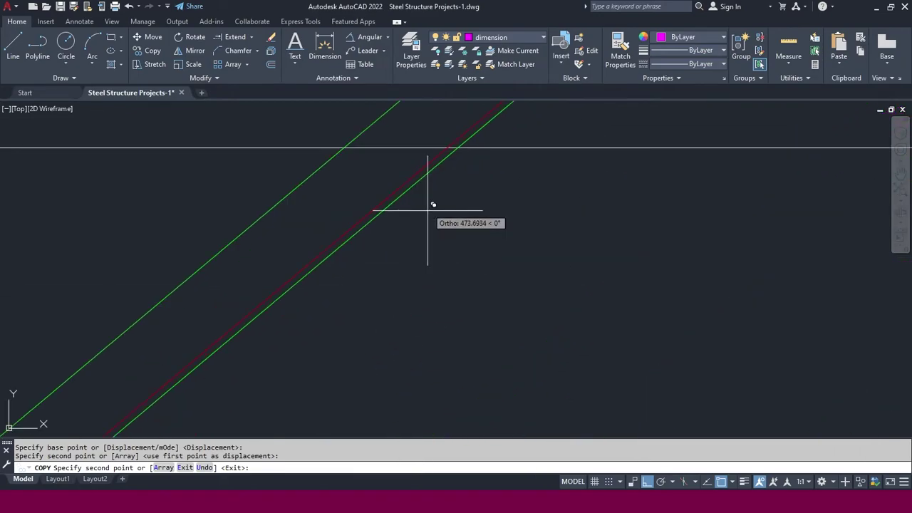
pyautogui.click(448, 147)
pyautogui.scroll(-3, 448, 218)
pyautogui.scroll(3, 271, 355)
pyautogui.scroll(-3, 417, 244)
pyautogui.scroll(4, 407, 228)
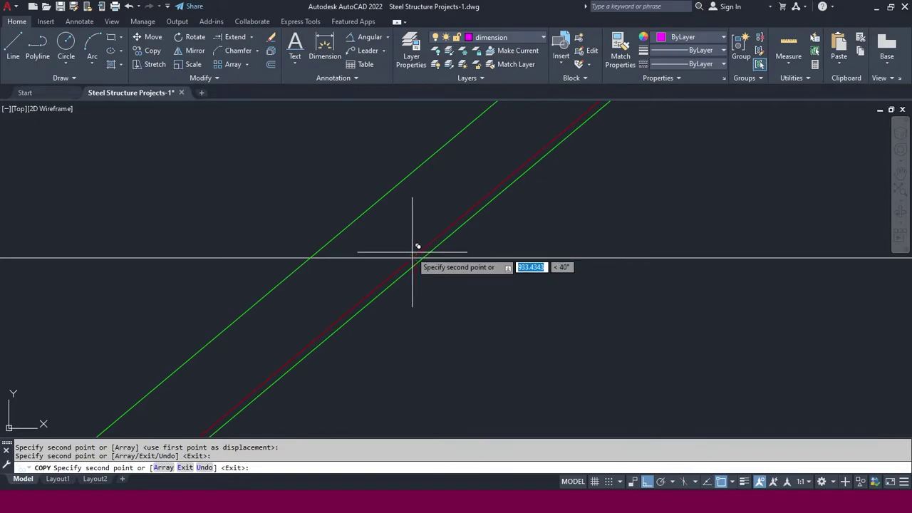
pyautogui.press('Escape')
pyautogui.press('Escape')
pyautogui.scroll(-4, 383, 221)
pyautogui.click(242, 184)
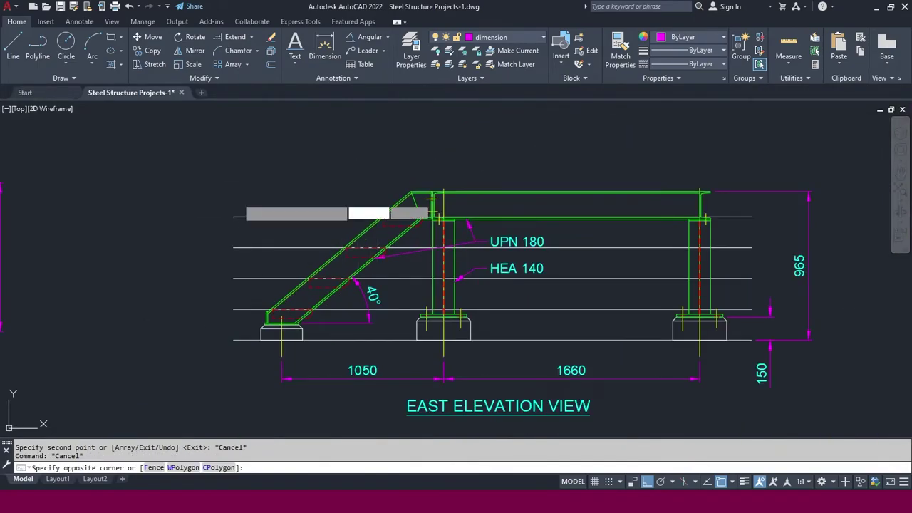
# Erase the four 200-spaced horizontal guide lines, leaving only the dashed treads
pyautogui.click(222, 312)
pyautogui.rightClick(222, 310)
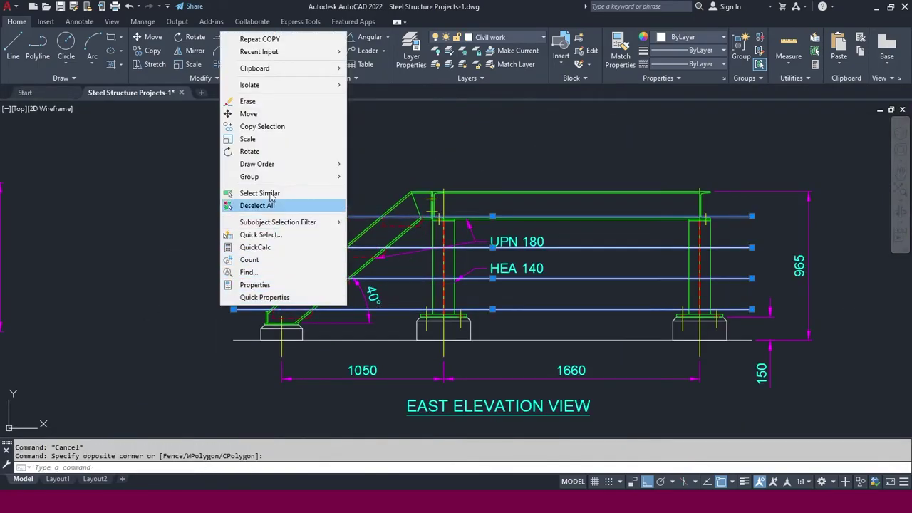
pyautogui.click(247, 101)
pyautogui.press('Escape')
pyautogui.scroll(2, 294, 326)
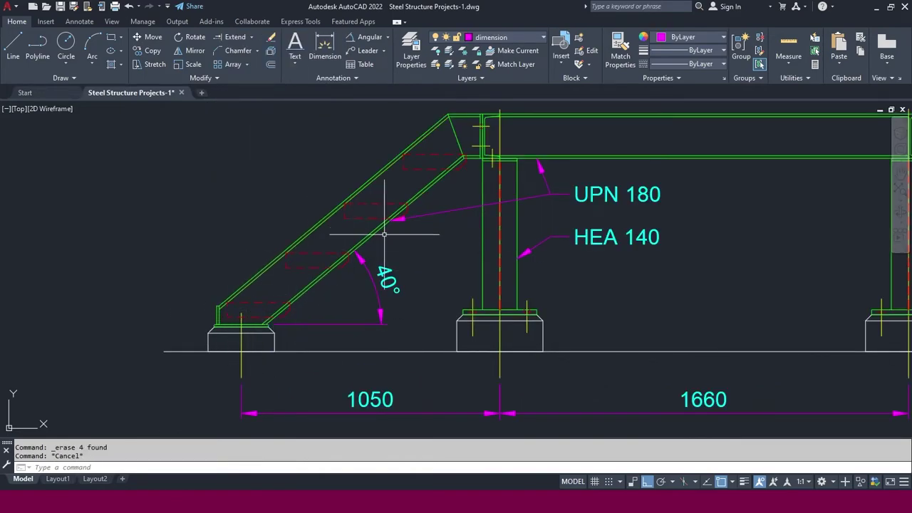
pyautogui.scroll(2, 282, 305)
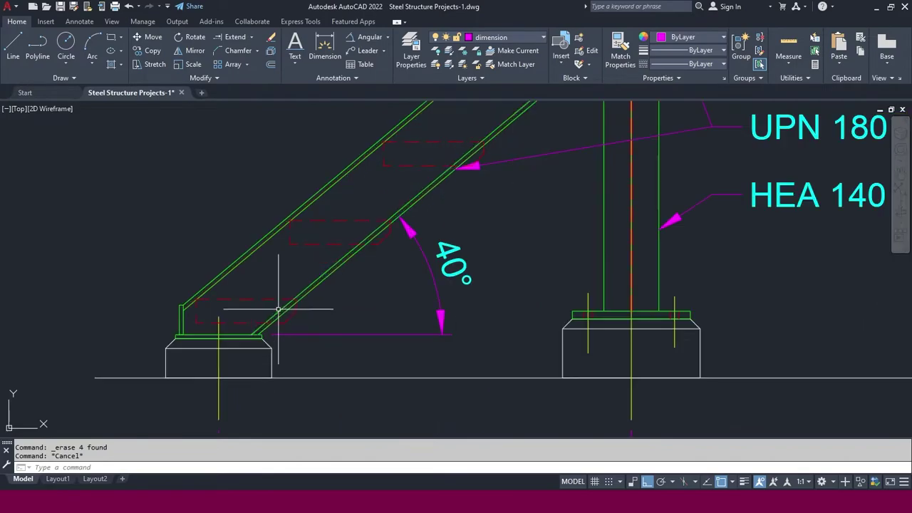
pyautogui.click(387, 43)
pyautogui.click(374, 116)
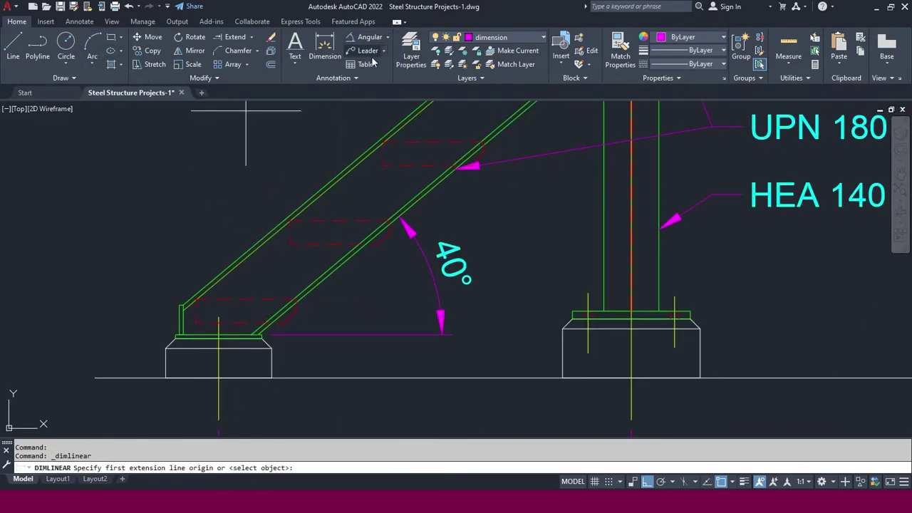
pyautogui.scroll(3, 300, 292)
pyautogui.click(297, 333)
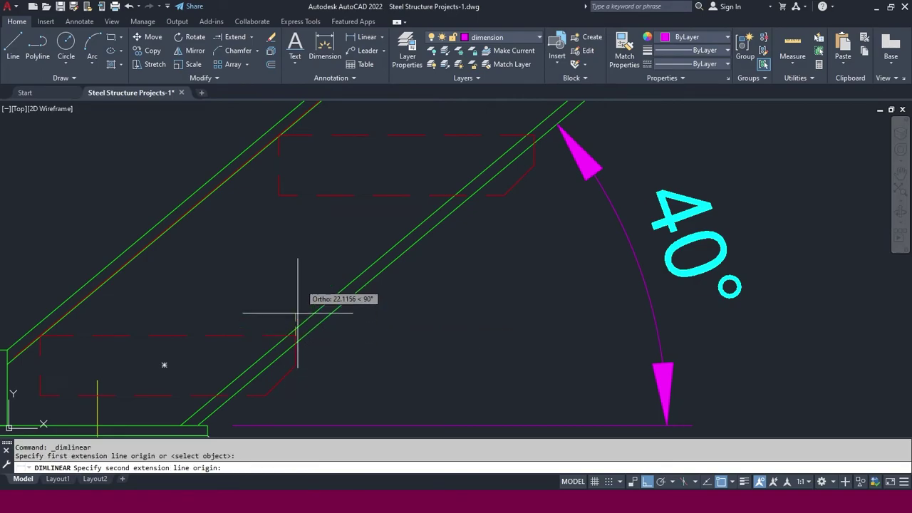
pyautogui.click(278, 195)
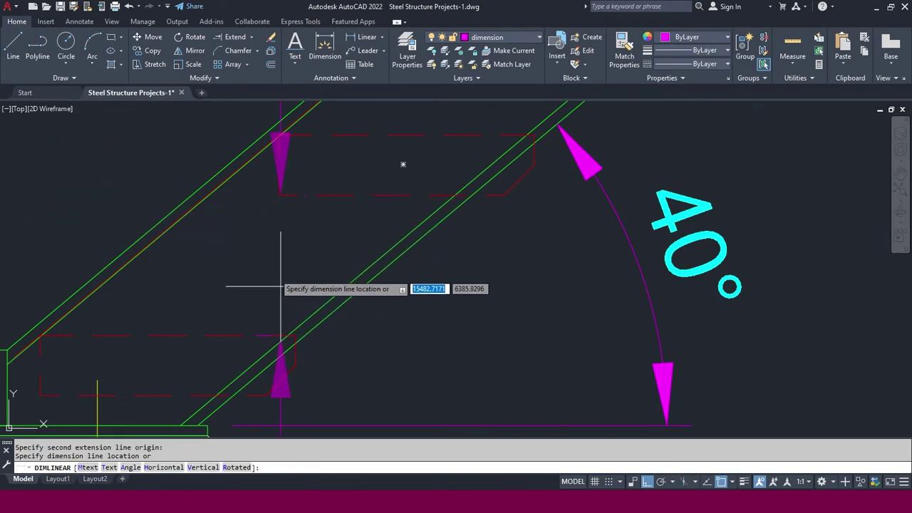
pyautogui.scroll(-3, 281, 134)
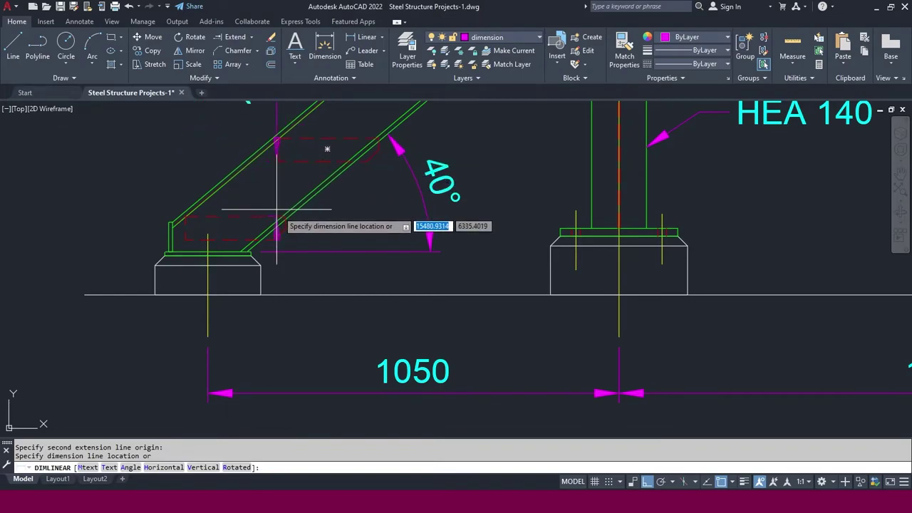
pyautogui.press('Escape')
pyautogui.moveTo(283, 193); pyautogui.dragTo(281, 209, button='middle')
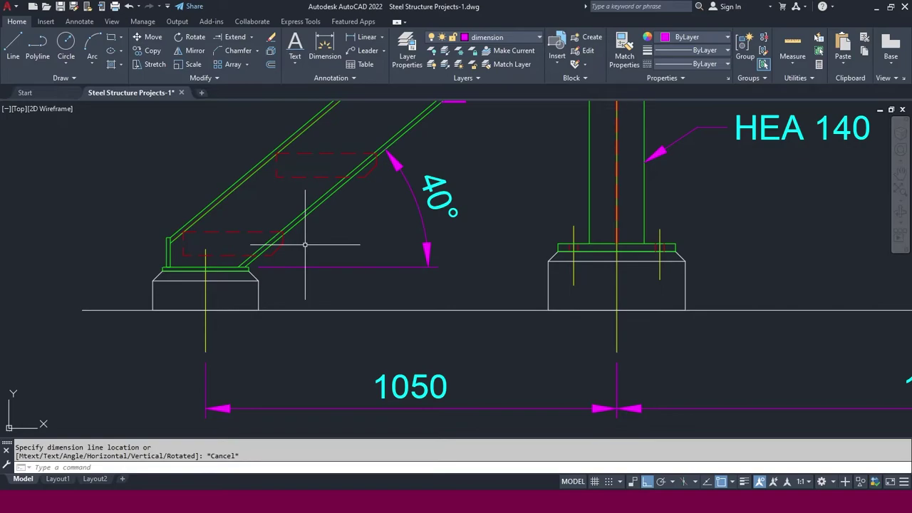
pyautogui.scroll(-5, 311, 241)
pyautogui.press('Escape')
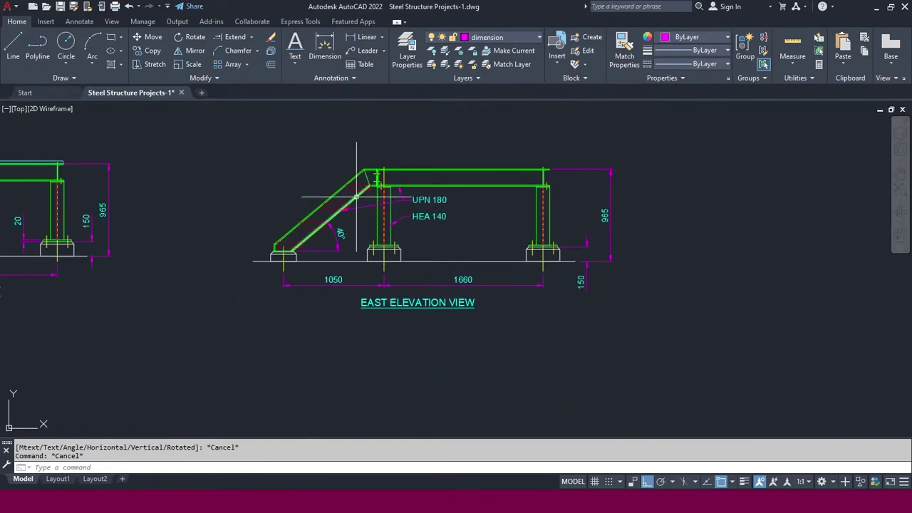
pyautogui.moveTo(373, 190); pyautogui.dragTo(340, 207, button='middle')
pyautogui.scroll(-2, 341, 207)
pyautogui.scroll(4, 47, 186)
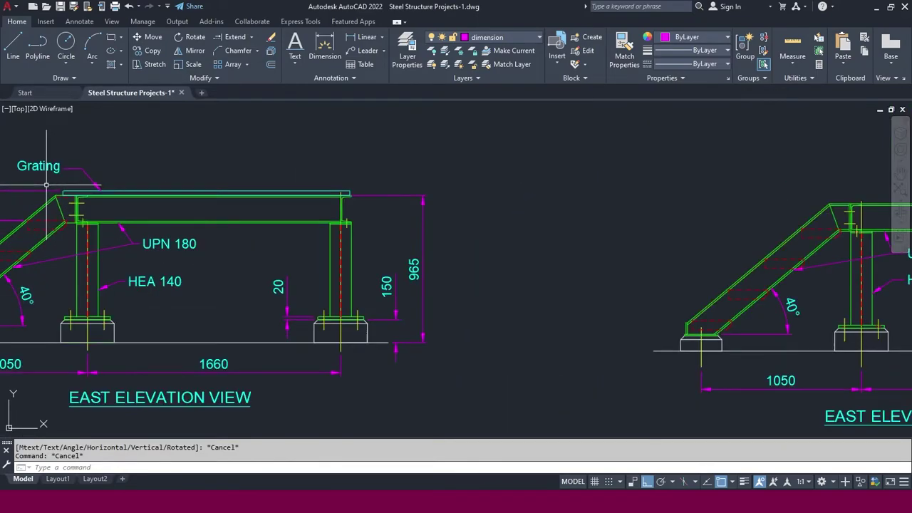
pyautogui.scroll(2, 79, 187)
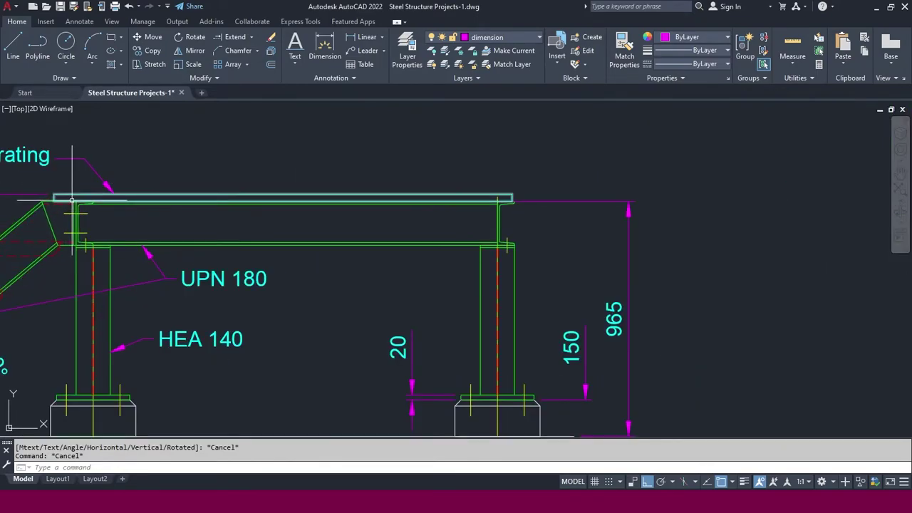
pyautogui.moveTo(71, 202); pyautogui.dragTo(213, 223, button='middle')
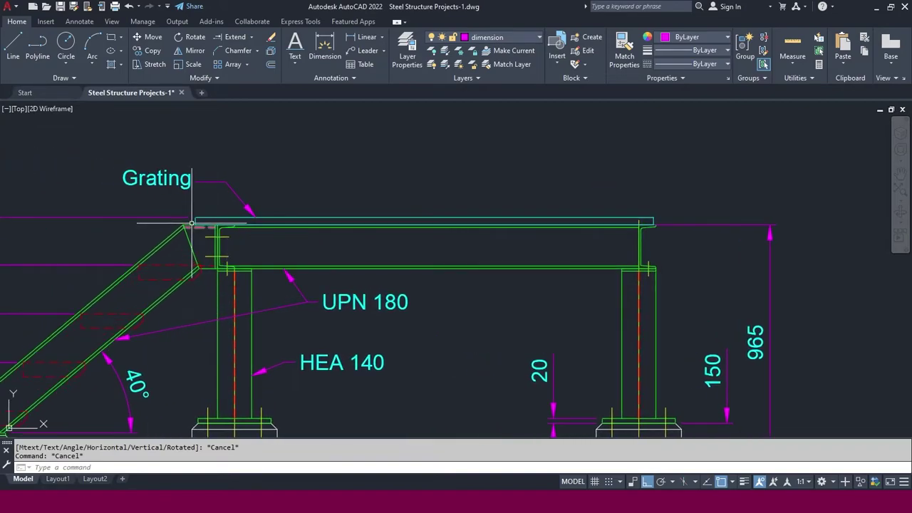
pyautogui.scroll(2, 189, 225)
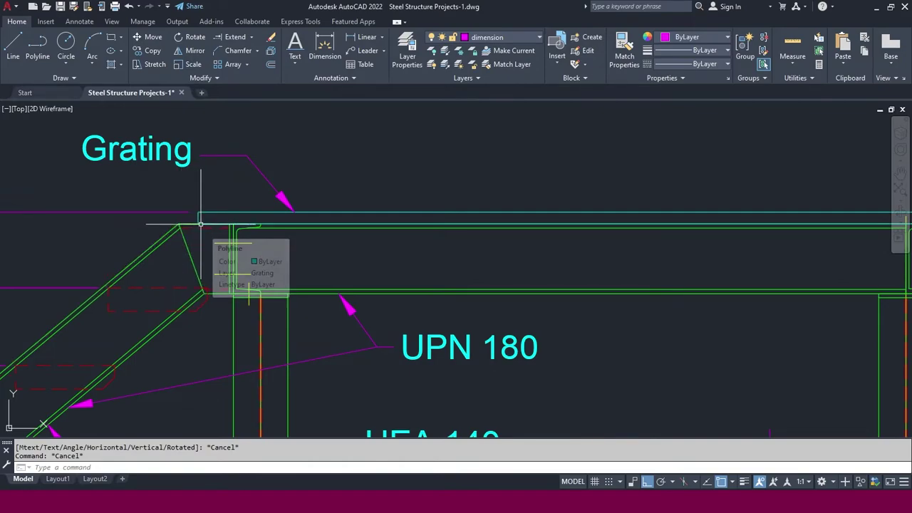
pyautogui.scroll(-4, 200, 225)
pyautogui.scroll(2, 424, 218)
pyautogui.scroll(2, 490, 233)
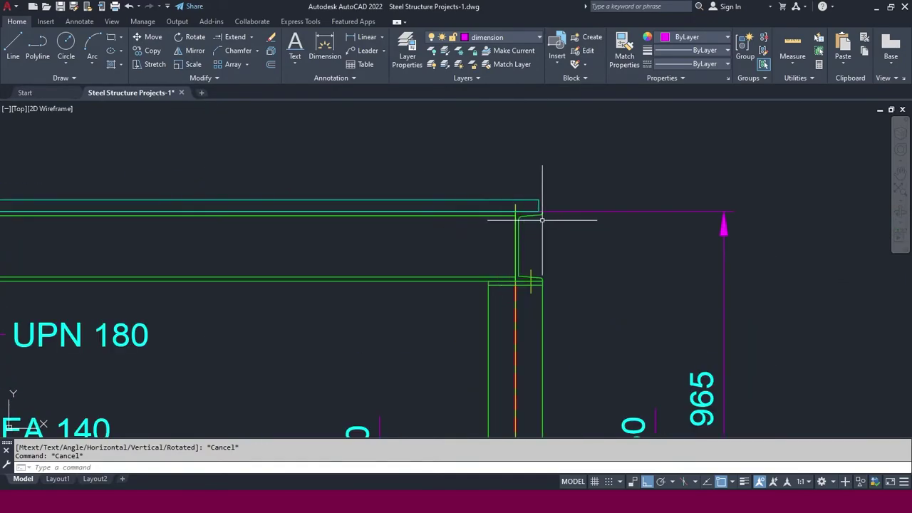
pyautogui.scroll(-5, 326, 228)
pyautogui.scroll(4, 505, 204)
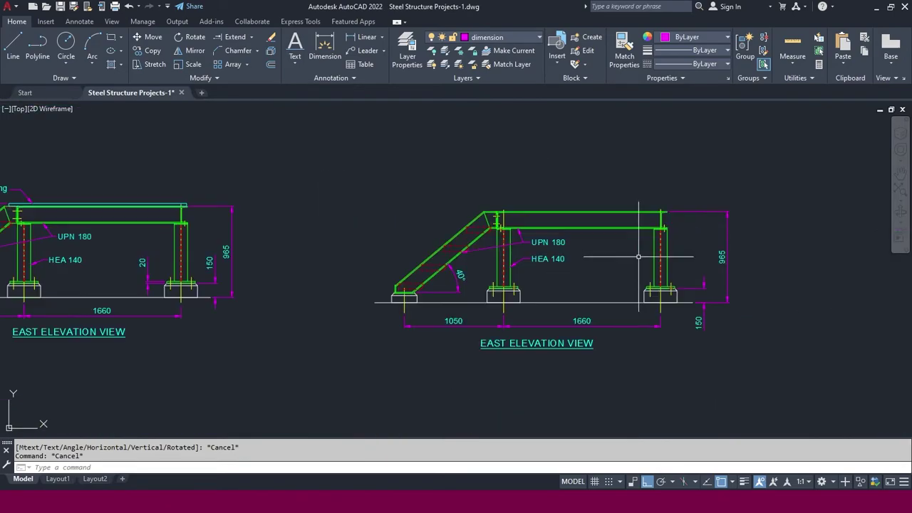
pyautogui.scroll(2, 505, 204)
# Draw a vertical guide line straight up from the stringer's top corner
pyautogui.click(12, 47)
pyautogui.click(159, 257)
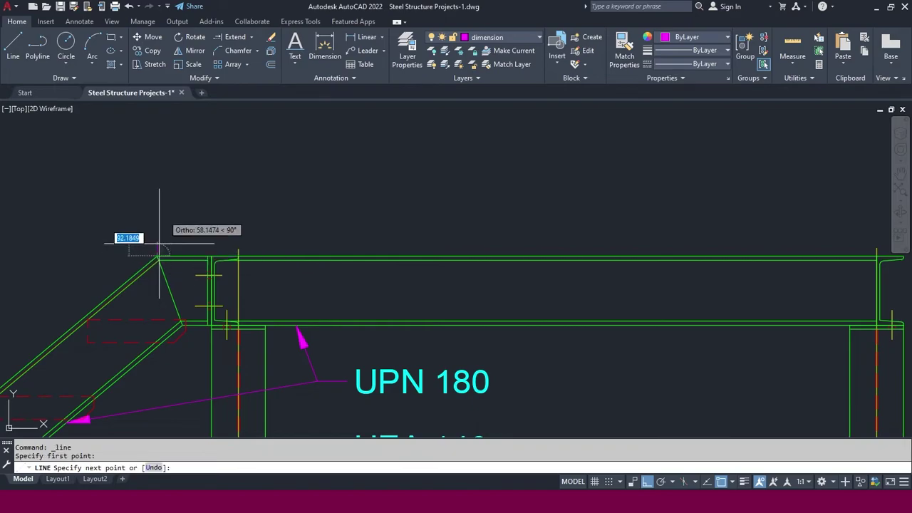
pyautogui.click(156, 142)
pyautogui.press('Escape')
pyautogui.scroll(4, 156, 220)
# Erase the red offset line running inside the stringer
pyautogui.click(153, 224)
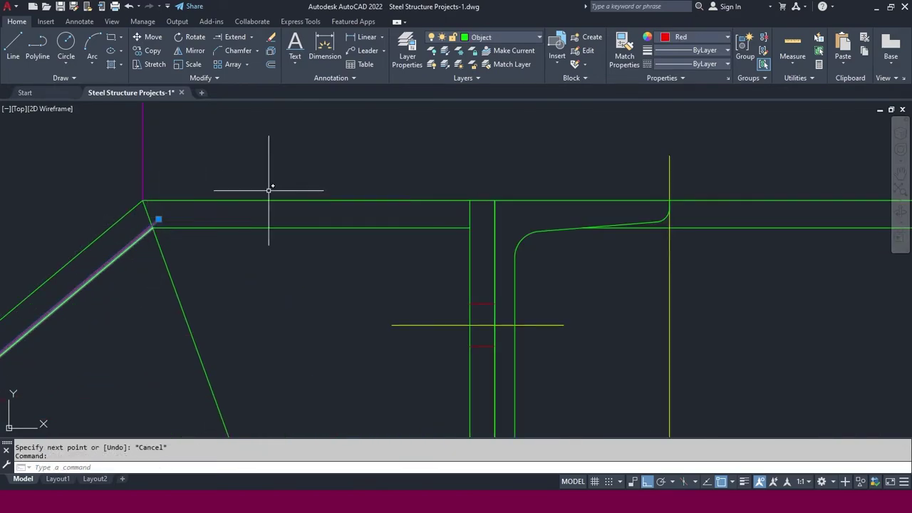
pyautogui.scroll(-3, 107, 301)
pyautogui.scroll(5, 85, 321)
pyautogui.scroll(-4, 69, 311)
pyautogui.rightClick(156, 201)
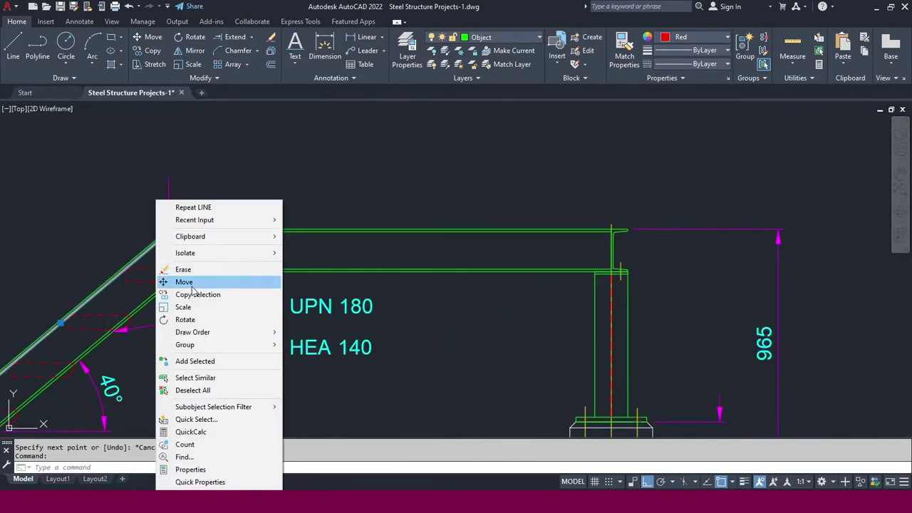
pyautogui.click(187, 269)
pyautogui.press('Escape')
pyautogui.scroll(3, 174, 215)
pyautogui.click(174, 215)
pyautogui.click(123, 199)
pyautogui.press('Escape')
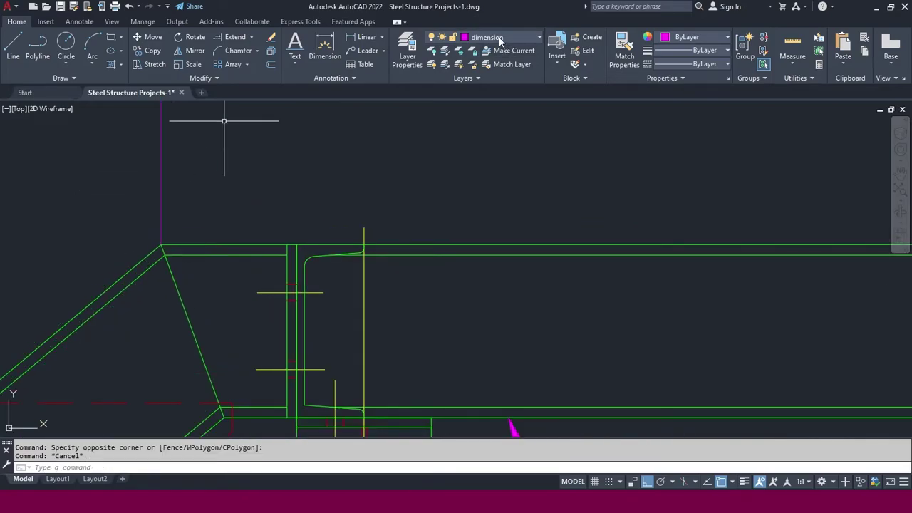
# Make Grating the current layer and offset the vertical guide line 50 to the right
pyautogui.click(500, 41)
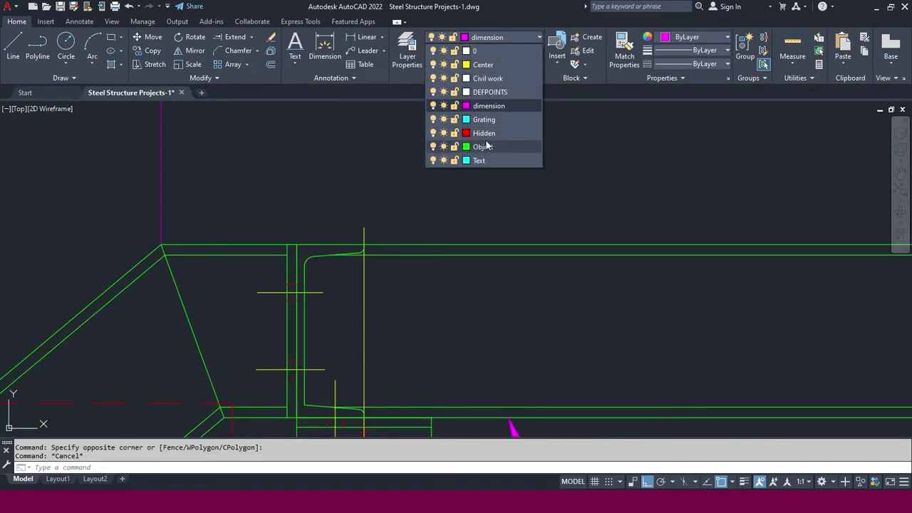
pyautogui.click(484, 119)
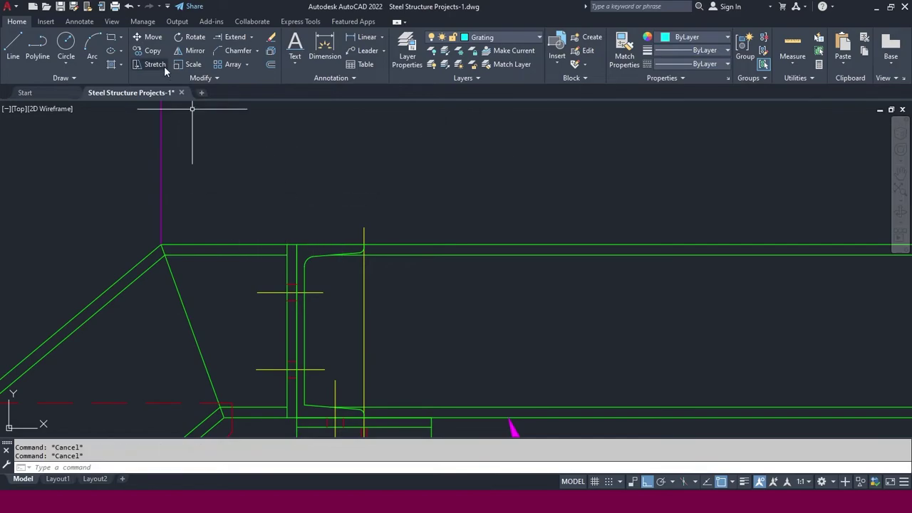
pyautogui.click(270, 65)
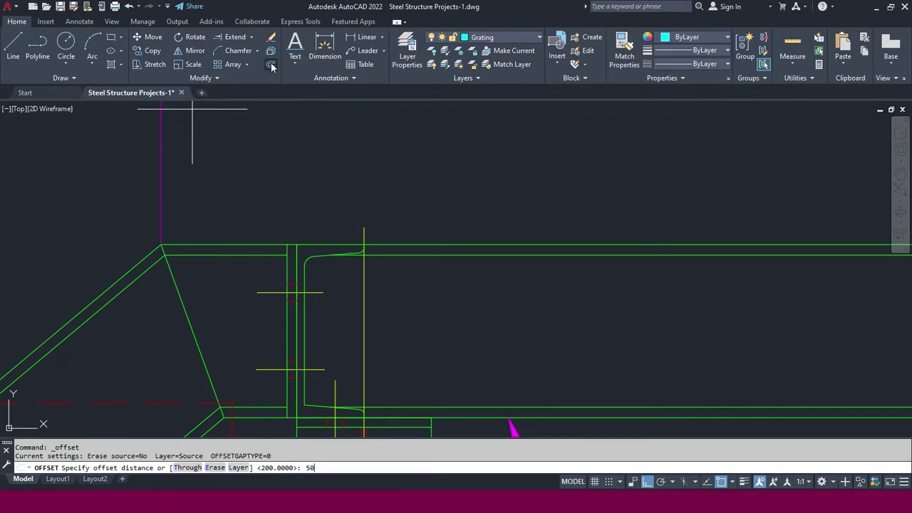
pyautogui.write('50')
pyautogui.press('Return')
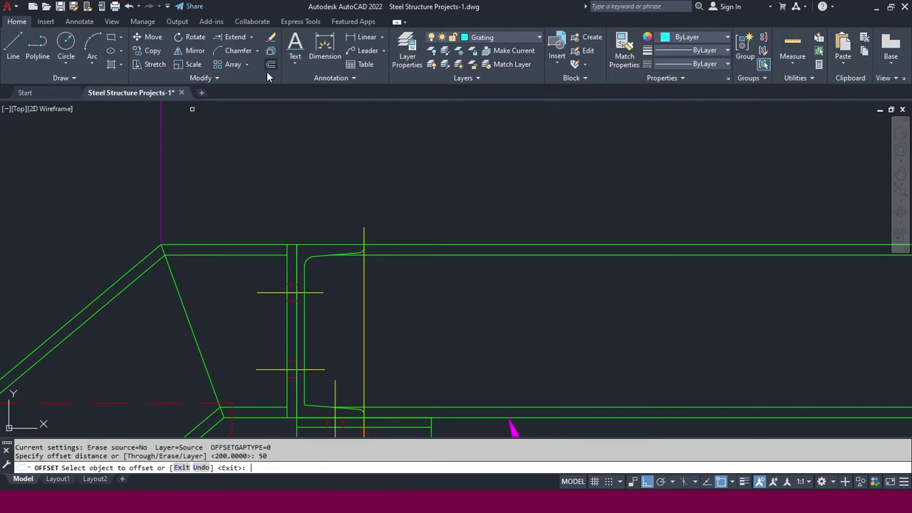
pyautogui.click(159, 207)
pyautogui.click(259, 201)
pyautogui.scroll(-3, 258, 199)
pyautogui.press('Escape')
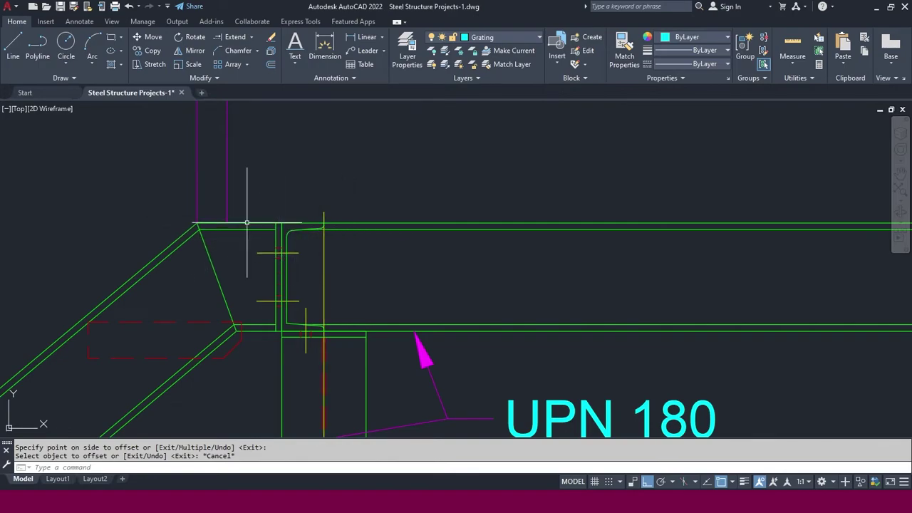
# Delete the original vertical guide line
pyautogui.click(214, 214)
pyautogui.click(173, 192)
pyautogui.press('Delete')
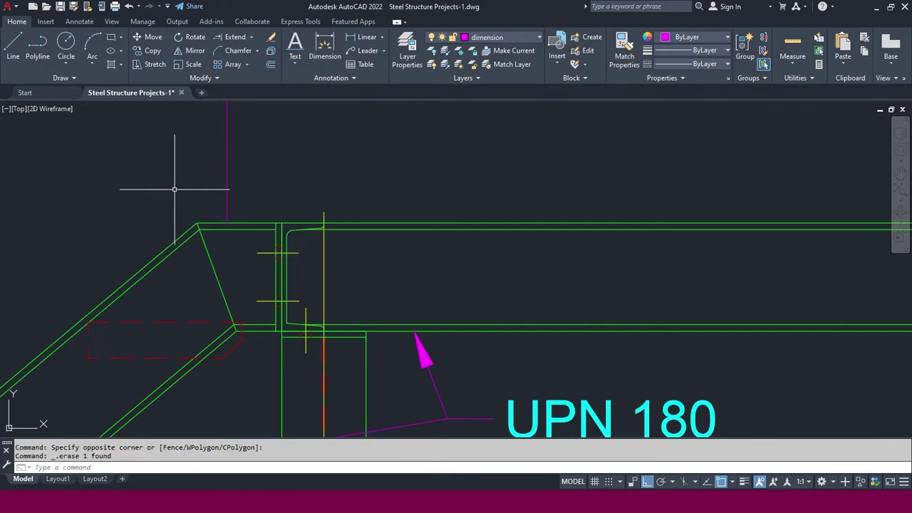
# Offset the platform beam's top line 30 units upward
pyautogui.moveTo(343, 214); pyautogui.dragTo(329, 230, button='middle')
pyautogui.press('Escape')
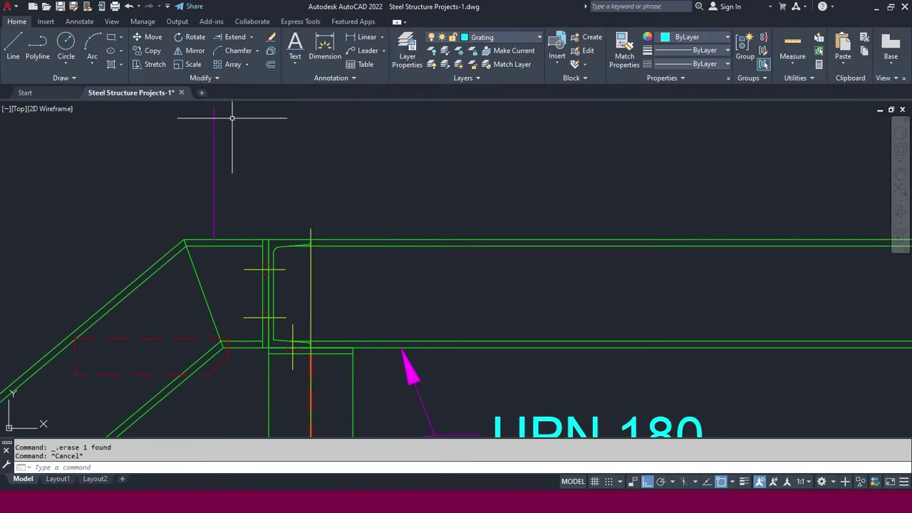
pyautogui.click(276, 63)
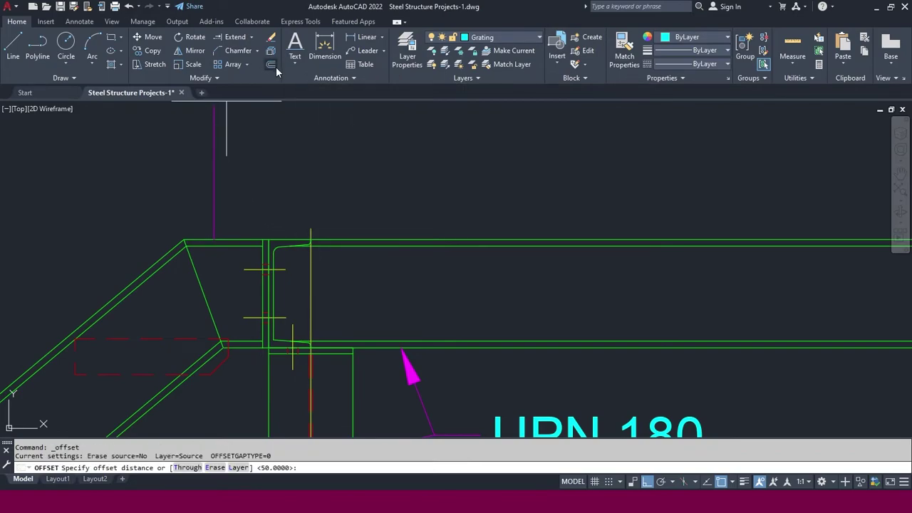
pyautogui.write('30')
pyautogui.press('Return')
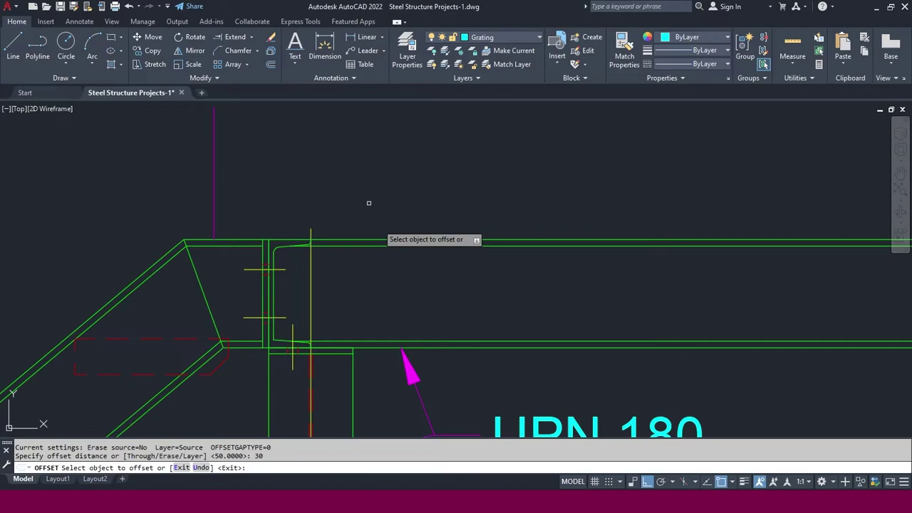
pyautogui.click(369, 241)
pyautogui.click(369, 202)
pyautogui.press('Escape')
# Grip-stretch the end of the new offset top line out along the beam
pyautogui.click(342, 234)
pyautogui.click(305, 212)
pyautogui.click(311, 222)
pyautogui.press('Escape')
pyautogui.scroll(-5, 311, 222)
pyautogui.scroll(7, 306, 185)
pyautogui.click(264, 179)
pyautogui.click(278, 170)
pyautogui.click(279, 172)
pyautogui.click(384, 162)
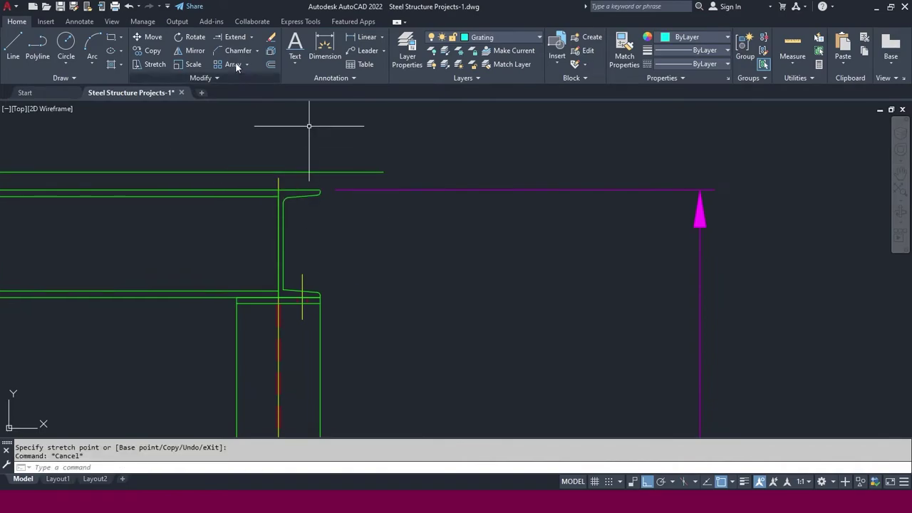
# Draw a vertical guide line up from the beam flange's corner
pyautogui.click(13, 46)
pyautogui.scroll(2, 299, 191)
pyautogui.click(333, 191)
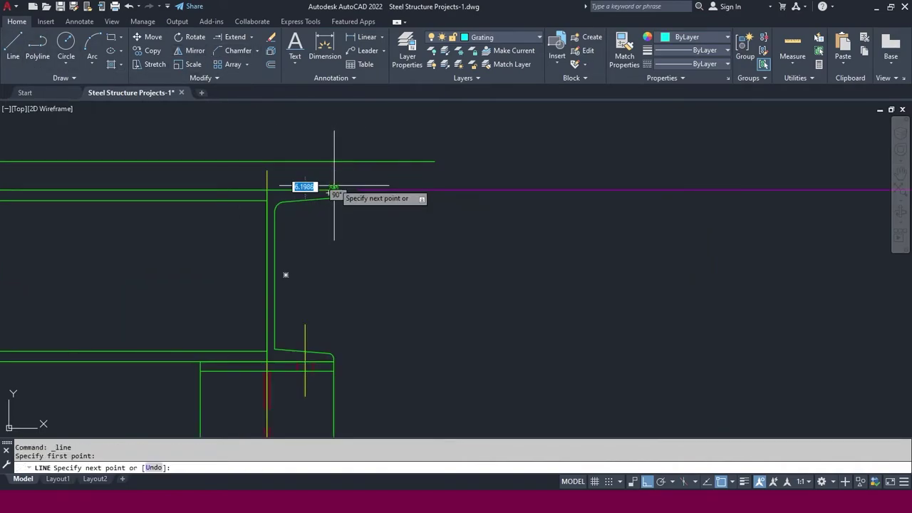
pyautogui.click(342, 128)
pyautogui.press('Escape')
# Move the vertical guide line 10 units
pyautogui.click(344, 138)
pyautogui.click(324, 141)
pyautogui.moveTo(346, 142); pyautogui.dragTo(398, 179, button='middle')
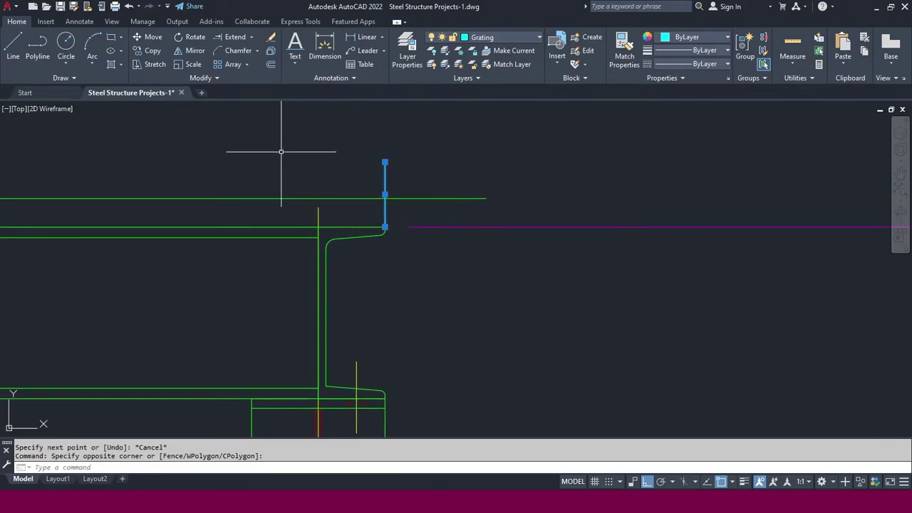
pyautogui.click(148, 37)
pyautogui.click(596, 177)
pyautogui.write('10')
pyautogui.press('Return')
pyautogui.press('Escape')
# Draw the grating plate rectangle along the top of the beam to its right end
pyautogui.scroll(-4, 536, 165)
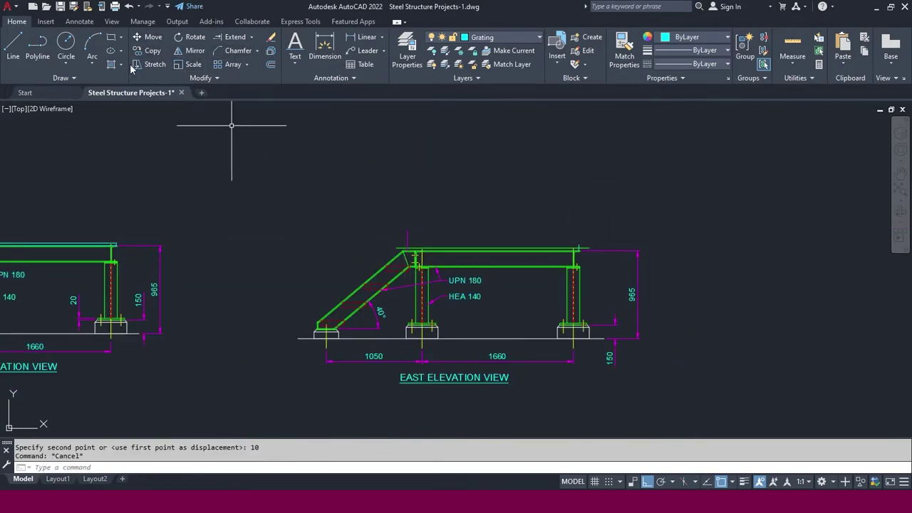
pyautogui.click(111, 37)
pyautogui.scroll(6, 459, 235)
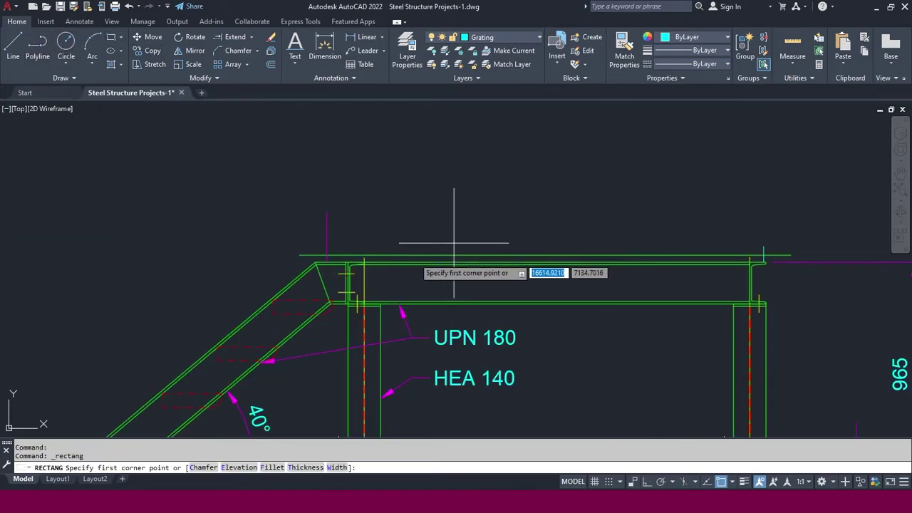
pyautogui.click(257, 248)
pyautogui.moveTo(715, 275); pyautogui.dragTo(608, 228, button='middle')
pyautogui.scroll(4, 670, 228)
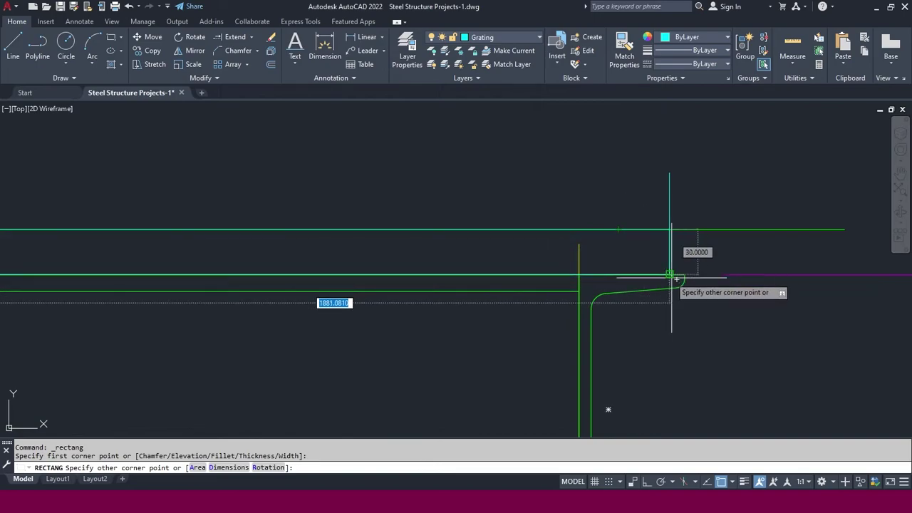
pyautogui.press('Escape')
# Erase the three construction lines, including the purple guide line
pyautogui.click(702, 205)
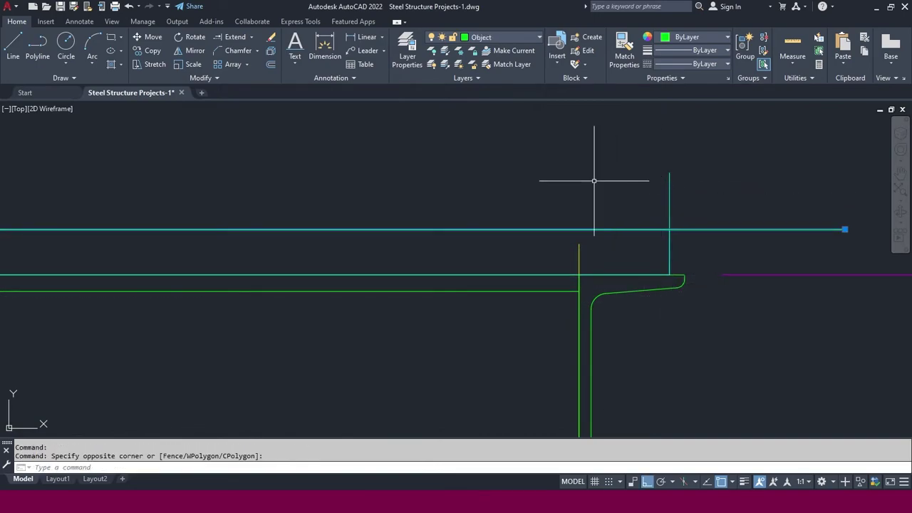
pyautogui.click(723, 226)
pyautogui.click(625, 193)
pyautogui.scroll(-5, 625, 193)
pyautogui.scroll(5, 350, 191)
pyautogui.click(410, 188)
pyautogui.rightClick(405, 197)
pyautogui.click(458, 264)
pyautogui.scroll(-3, 421, 252)
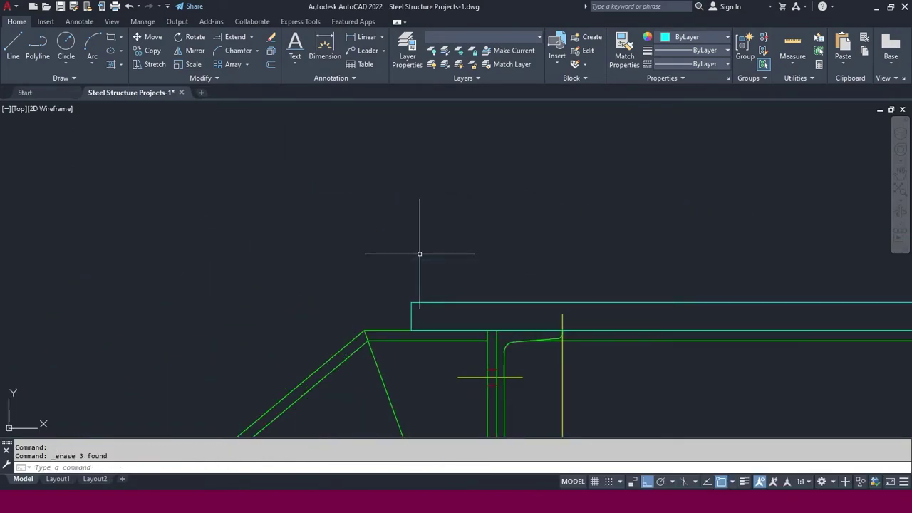
pyautogui.press('Escape')
pyautogui.scroll(-2, 420, 253)
pyautogui.scroll(2, 166, 266)
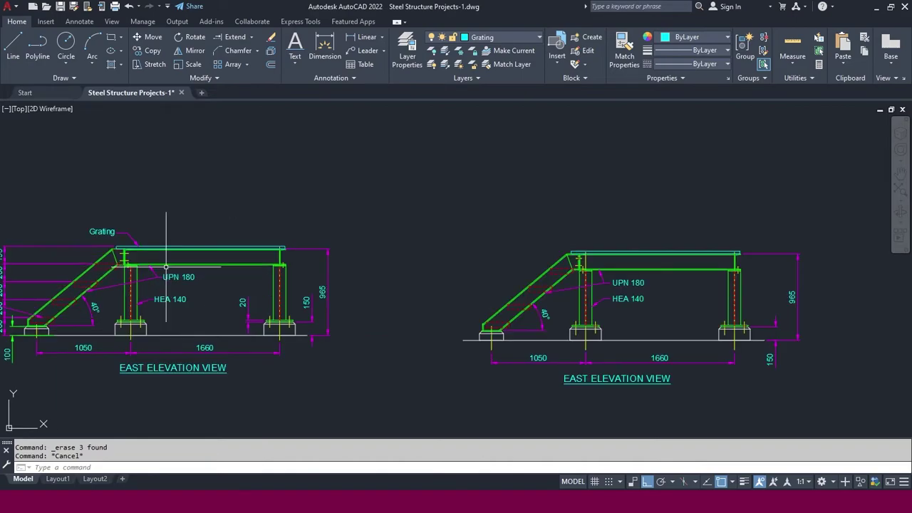
pyautogui.scroll(-4, 481, 312)
pyautogui.scroll(3, 316, 305)
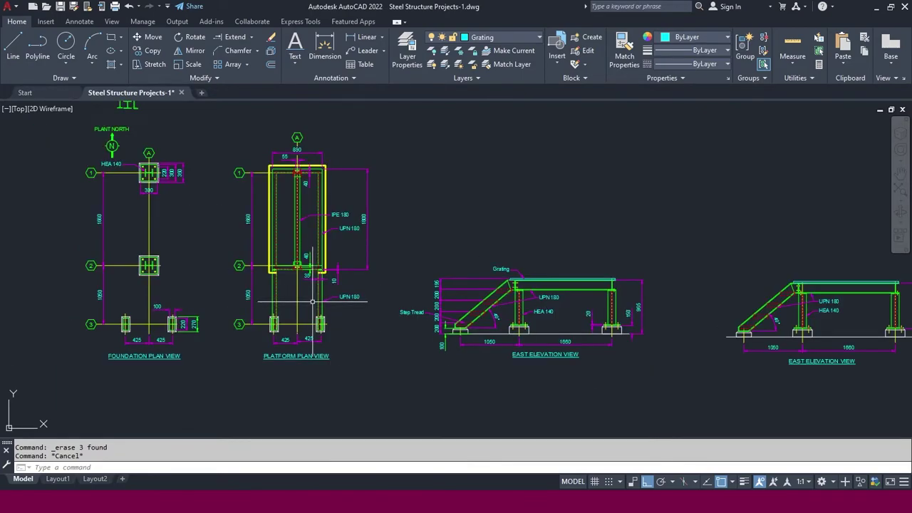
pyautogui.scroll(3, 357, 249)
pyautogui.scroll(-1, 366, 226)
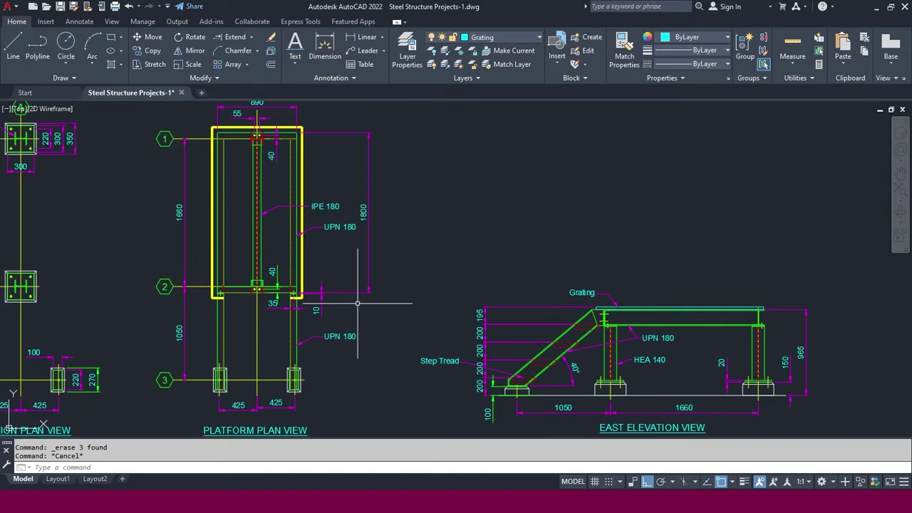
pyautogui.moveTo(331, 262); pyautogui.dragTo(325, 300, button='middle')
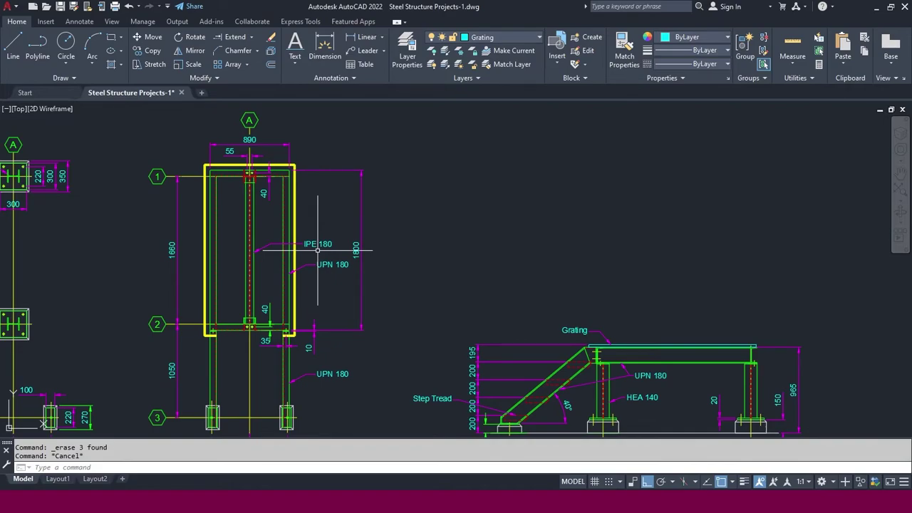
pyautogui.scroll(-3, 684, 349)
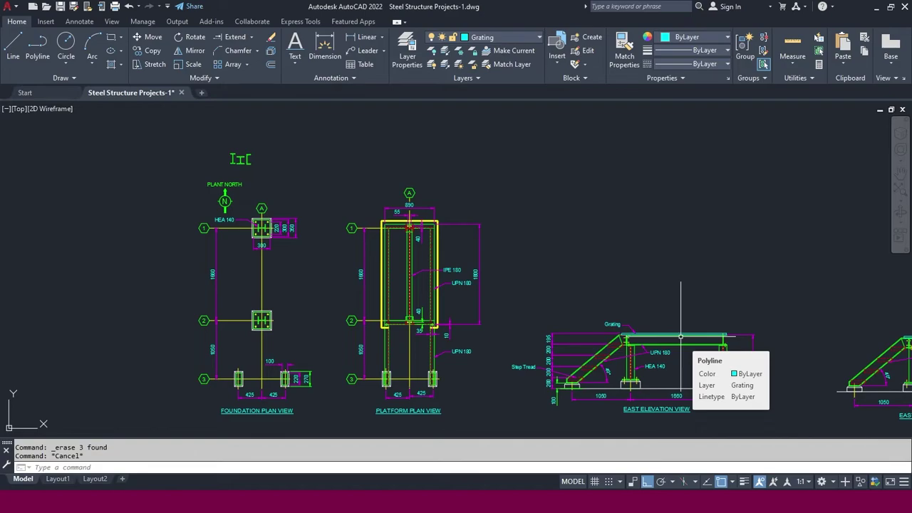
pyautogui.moveTo(680, 337); pyautogui.dragTo(486, 311, button='middle')
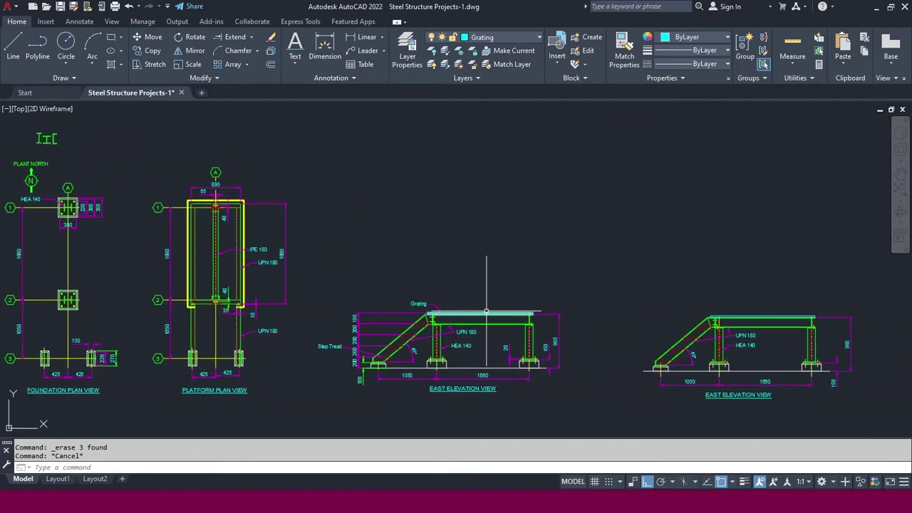
pyautogui.moveTo(690, 352); pyautogui.dragTo(674, 351, button='middle')
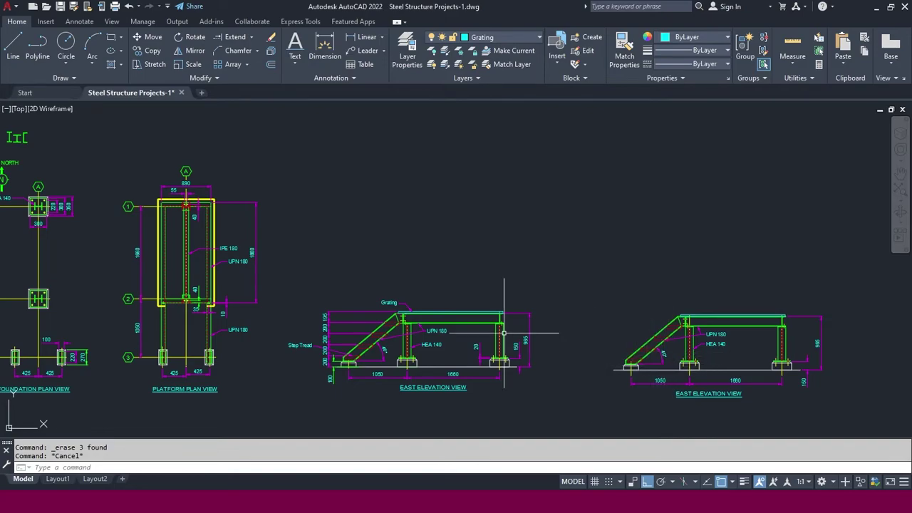
# Make the dimension layer current
pyautogui.click(385, 38)
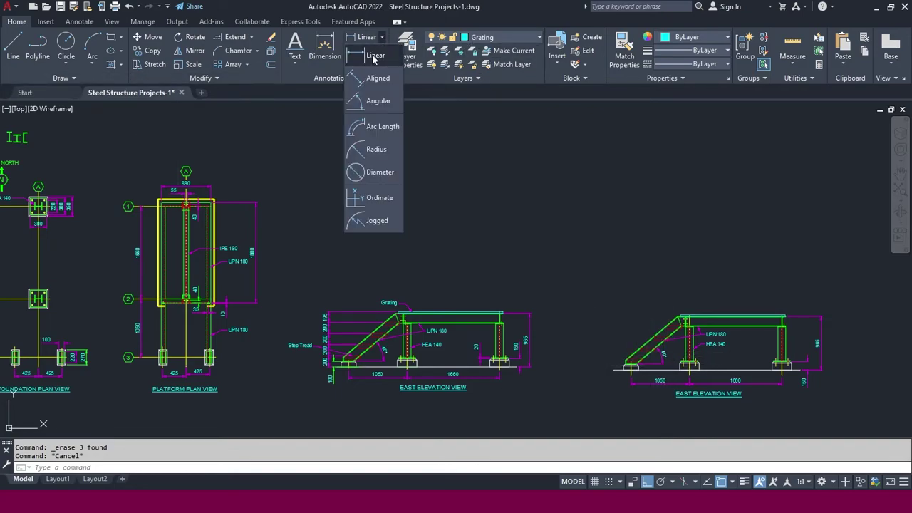
pyautogui.click(374, 57)
pyautogui.press('Escape')
pyautogui.click(492, 37)
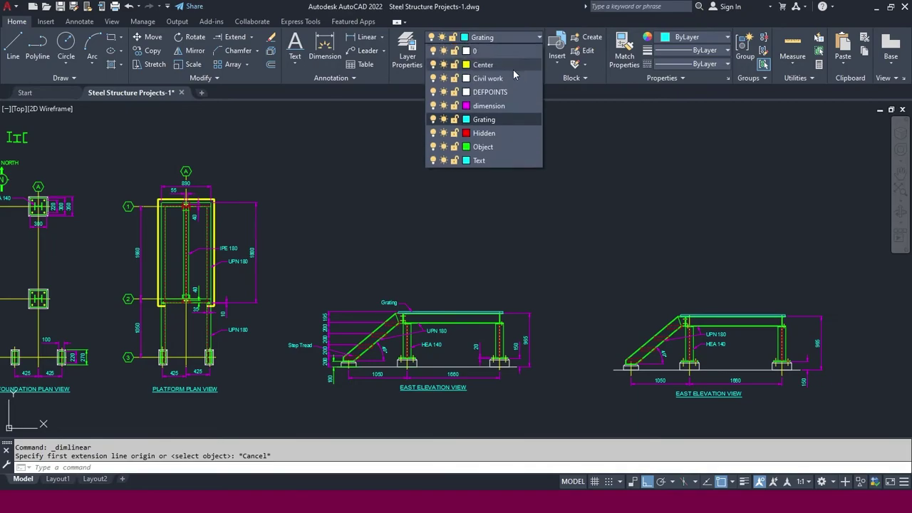
pyautogui.click(488, 106)
# Add the first vertical 200 riser dimension from the ground line
pyautogui.click(367, 37)
pyautogui.scroll(8, 631, 364)
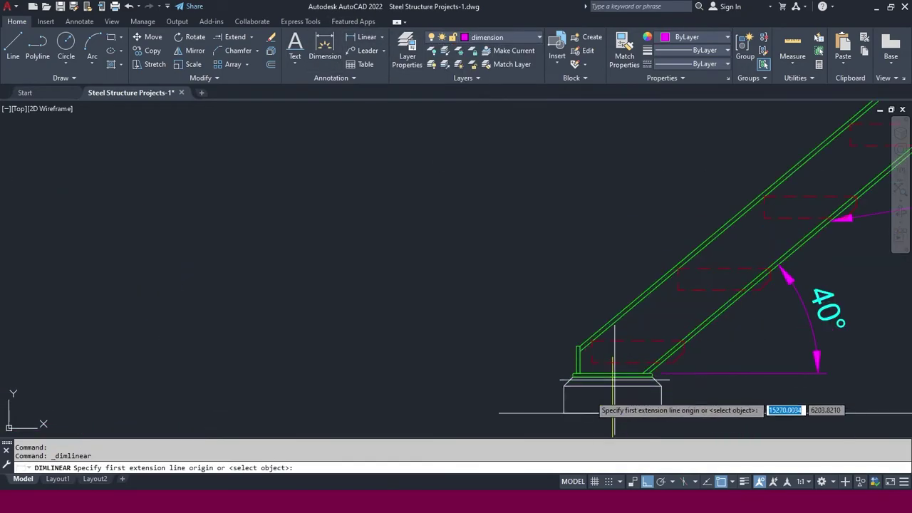
pyautogui.click(499, 412)
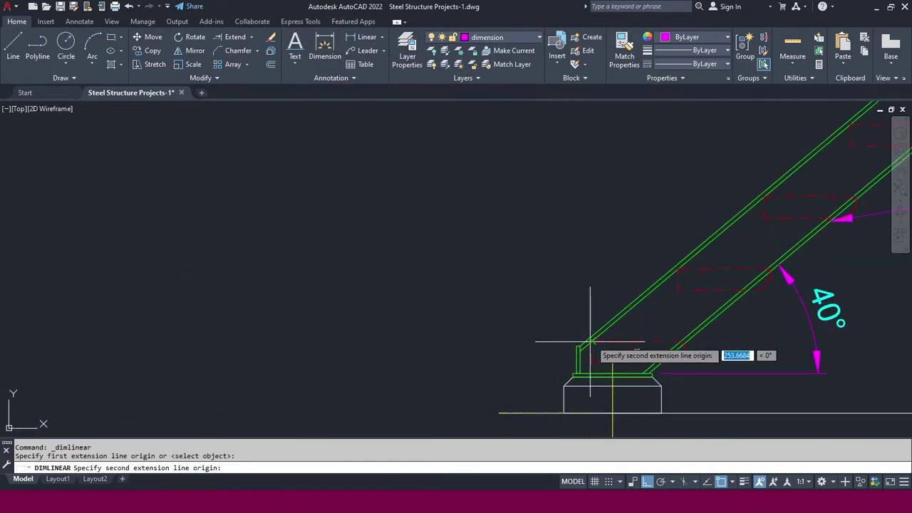
pyautogui.click(591, 341)
pyautogui.click(456, 362)
# Continue the chain upward with 200, 200 and a top 195 riser dimension
pyautogui.click(503, 349)
pyautogui.click(485, 306)
pyautogui.moveTo(456, 341)
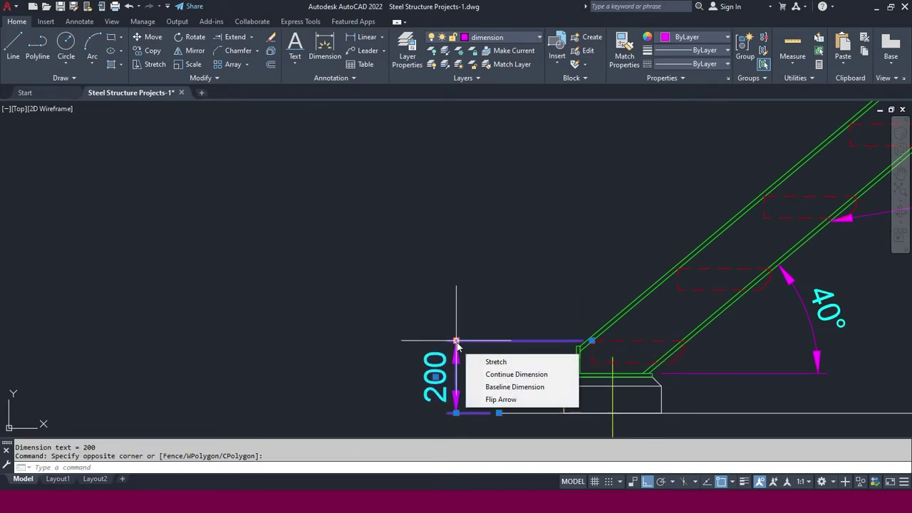
pyautogui.click(511, 374)
pyautogui.moveTo(679, 268); pyautogui.dragTo(480, 279, button='middle')
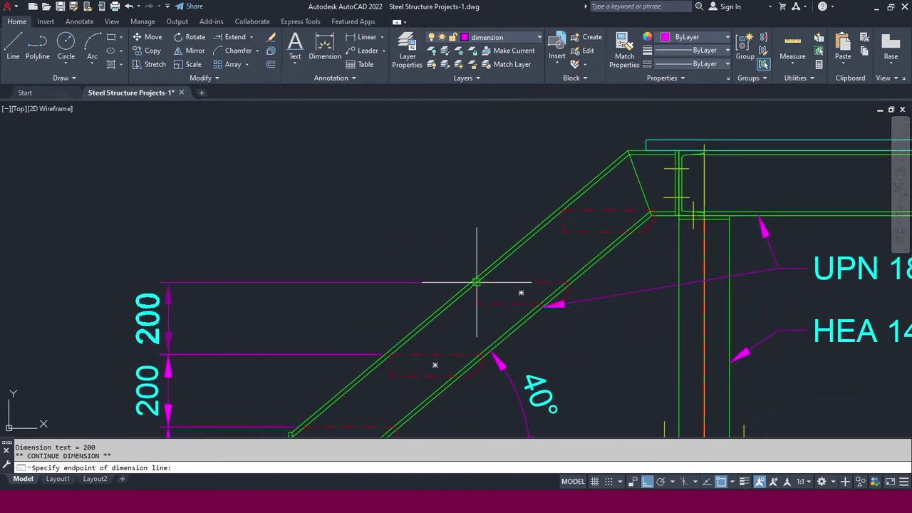
pyautogui.click(560, 209)
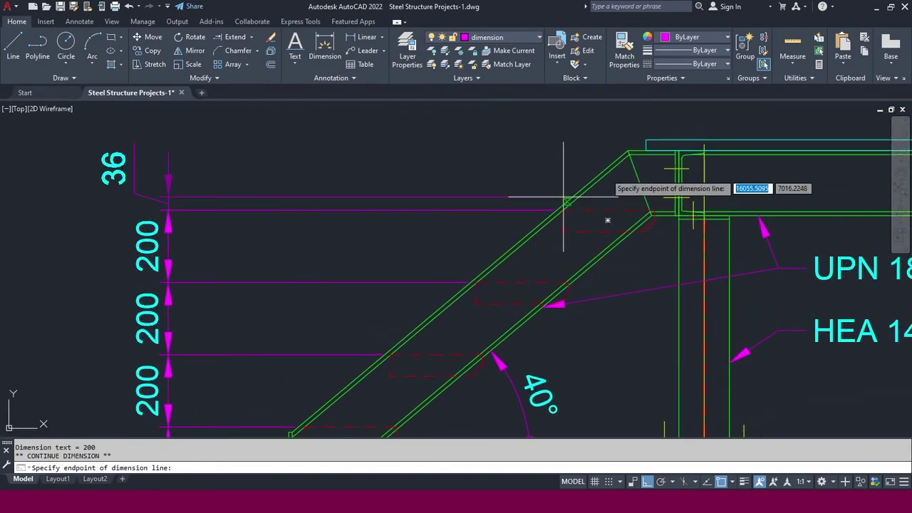
pyautogui.click(647, 141)
pyautogui.scroll(-2, 477, 158)
pyautogui.press('Escape')
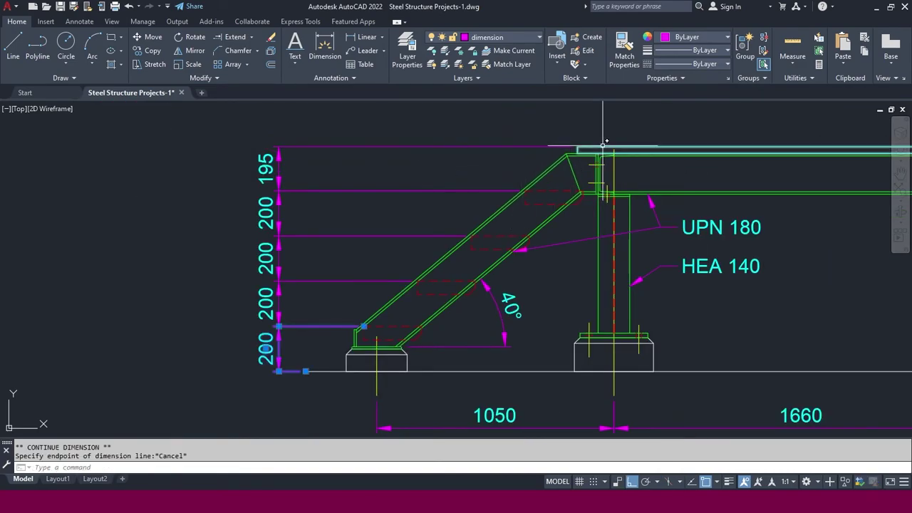
pyautogui.scroll(-4, 457, 201)
pyautogui.moveTo(266, 250); pyautogui.dragTo(526, 251, button='middle')
pyautogui.press('Escape')
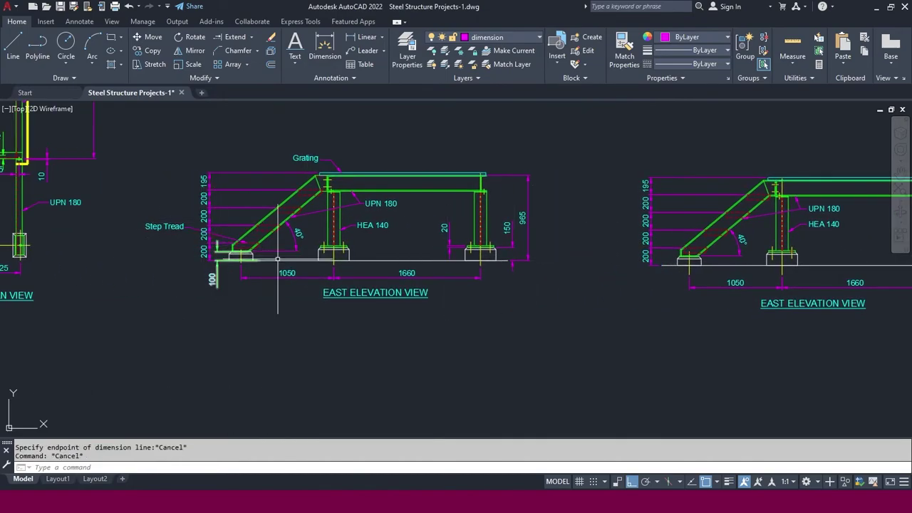
pyautogui.moveTo(164, 236); pyautogui.dragTo(89, 264, button='middle')
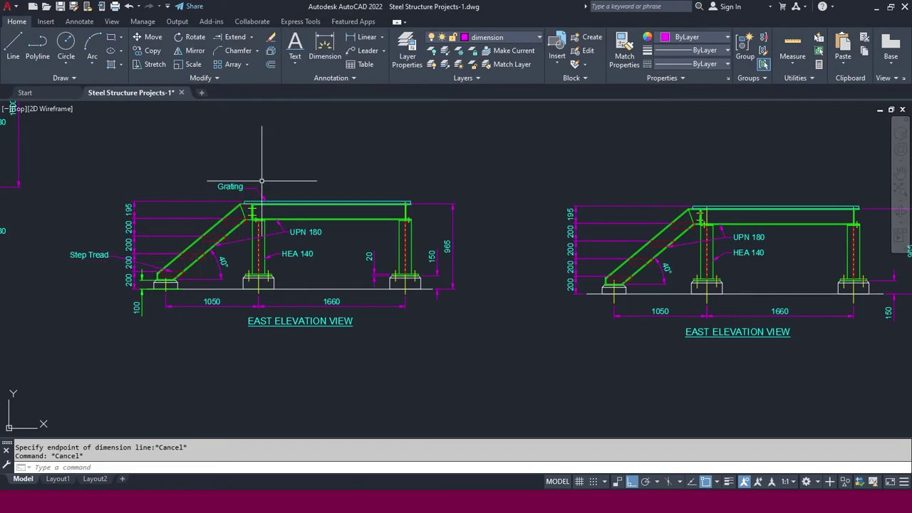
pyautogui.moveTo(474, 284); pyautogui.dragTo(320, 303, button='middle')
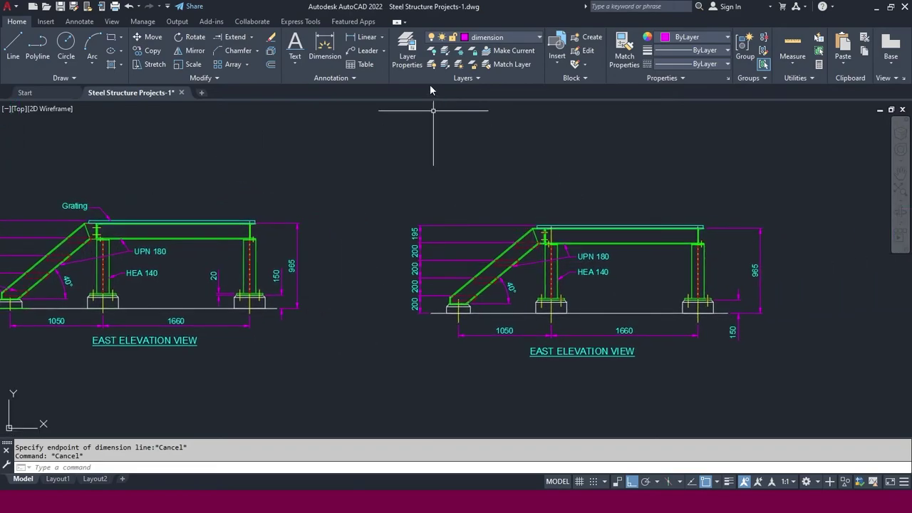
# Start a QLEADER with its arrow on the stair's upper tread, bending up-left
pyautogui.write('e')
pyautogui.press('Return')
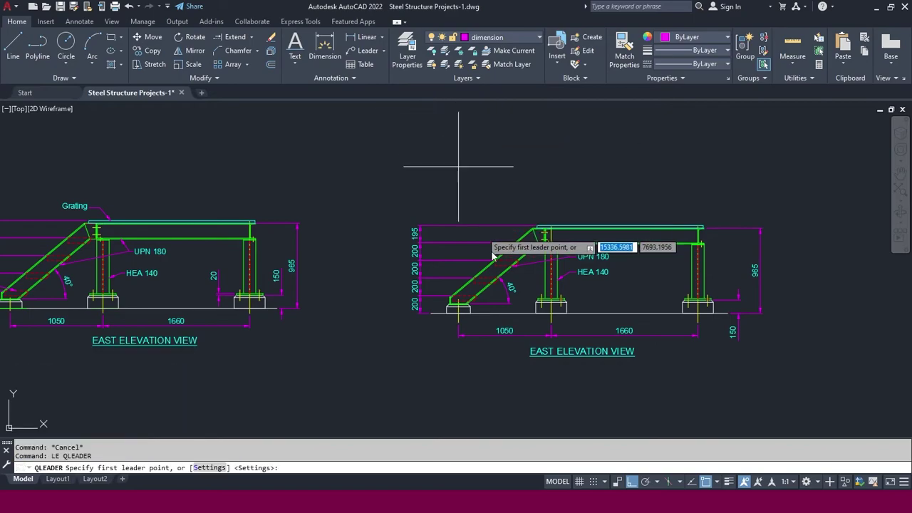
pyautogui.scroll(4, 486, 306)
pyautogui.moveTo(491, 237); pyautogui.dragTo(432, 352, button='middle')
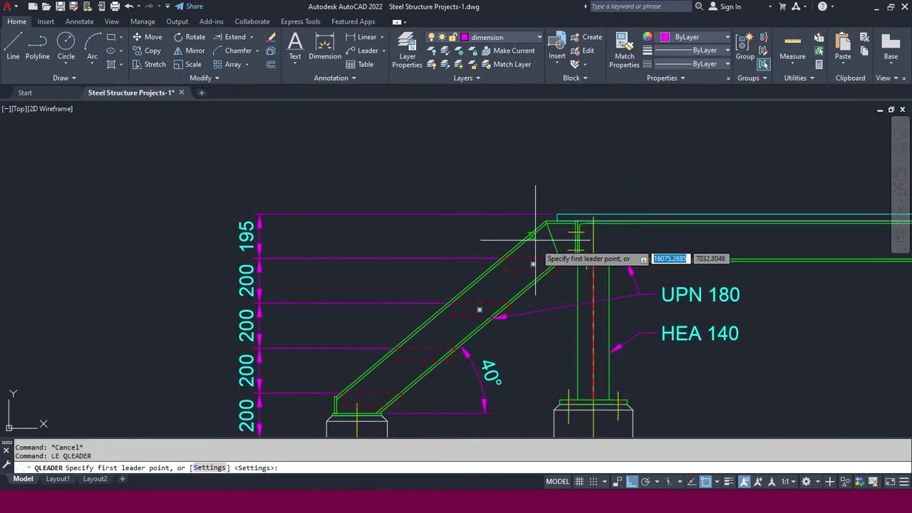
pyautogui.click(533, 264)
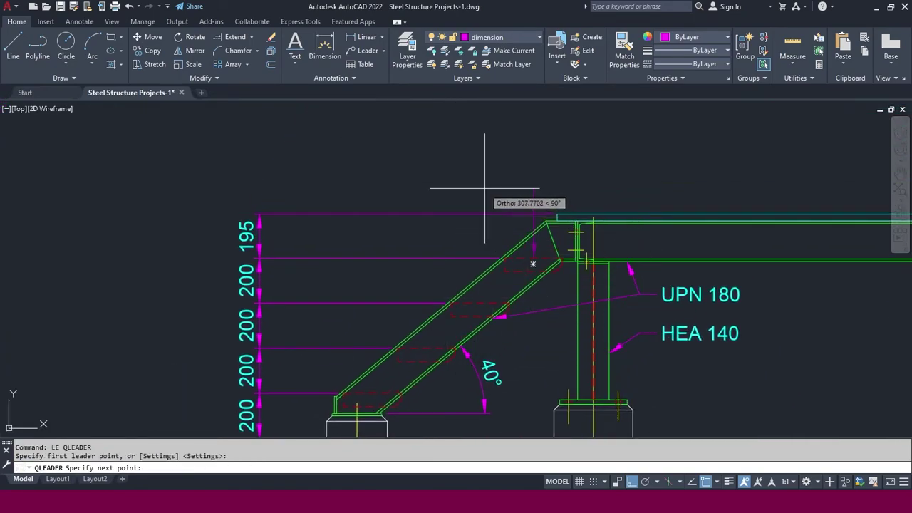
pyautogui.click(632, 482)
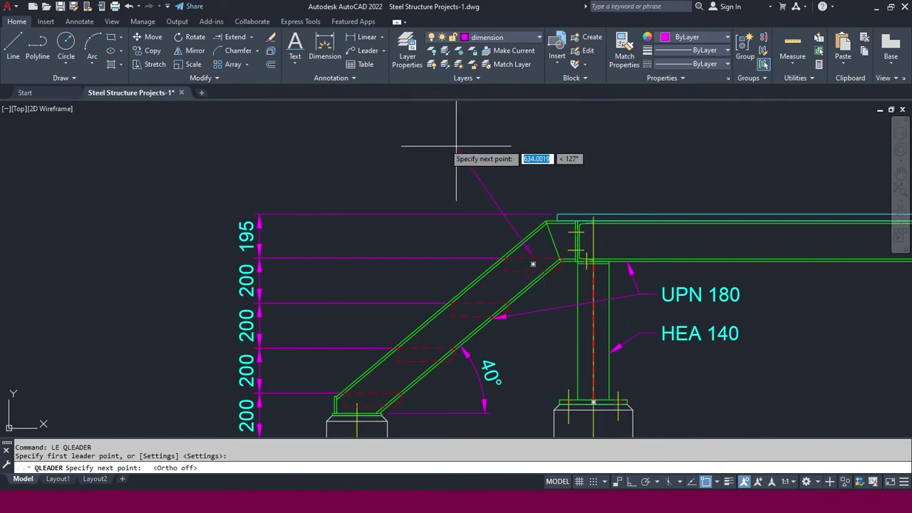
pyautogui.click(447, 178)
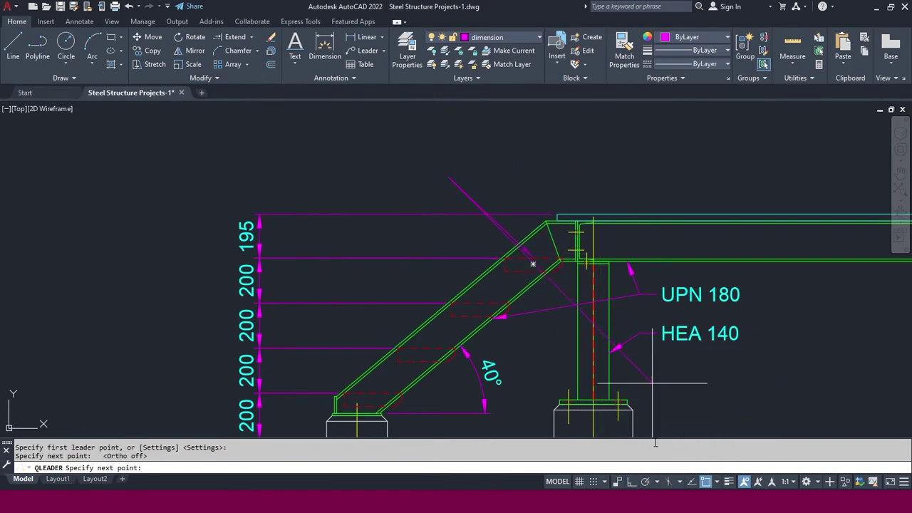
# Add a horizontal landing, accept width 62.5 and enter the text 'Step Tread'
pyautogui.click(632, 482)
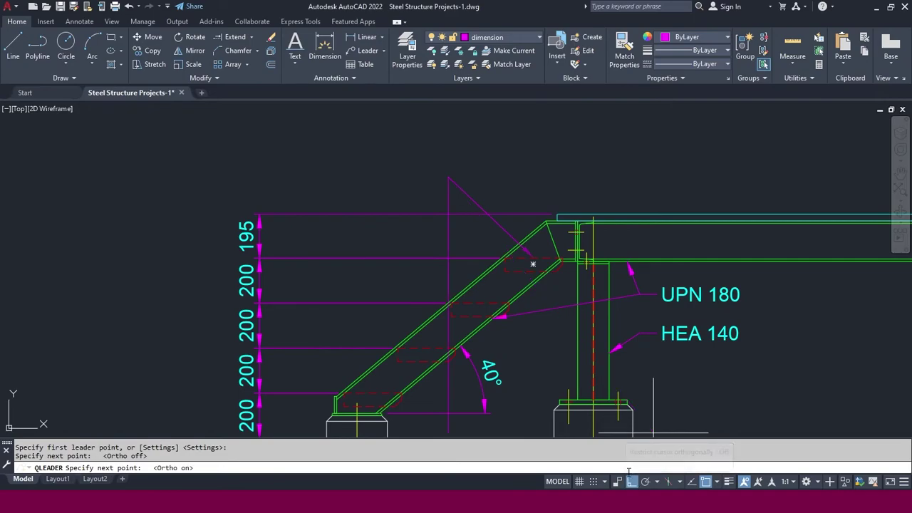
pyautogui.click(428, 177)
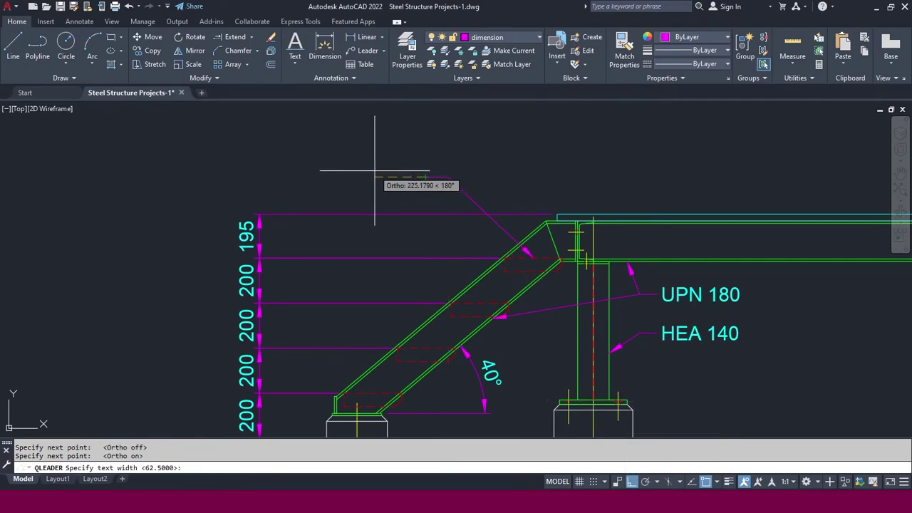
pyautogui.write('6')
pyautogui.press('Return')
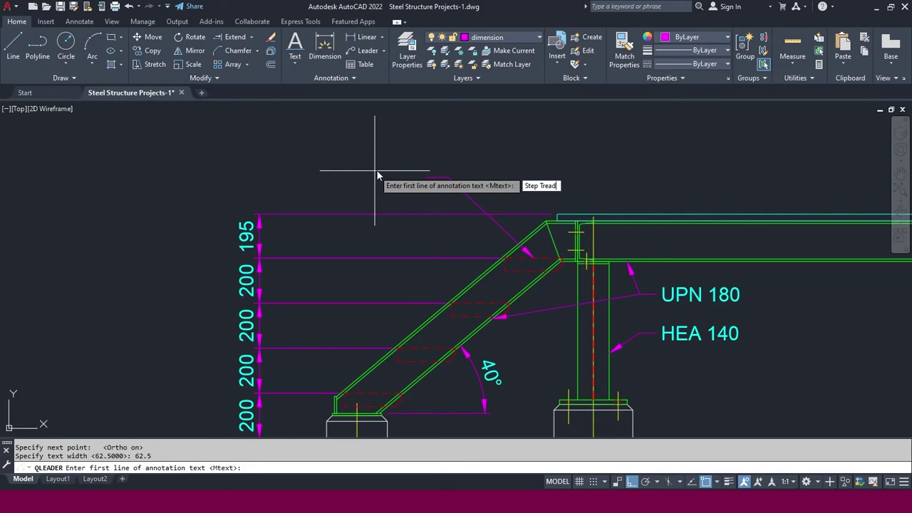
pyautogui.press('Return')
pyautogui.press('Return')
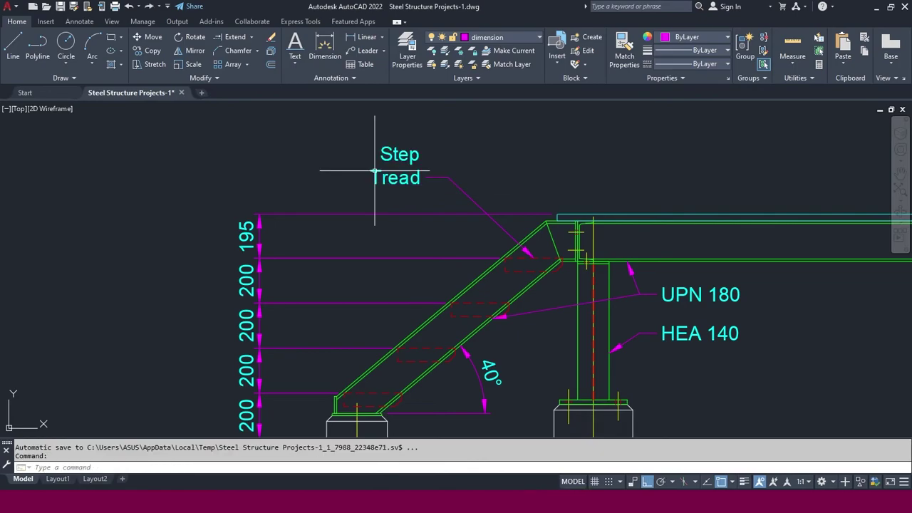
pyautogui.click(417, 163)
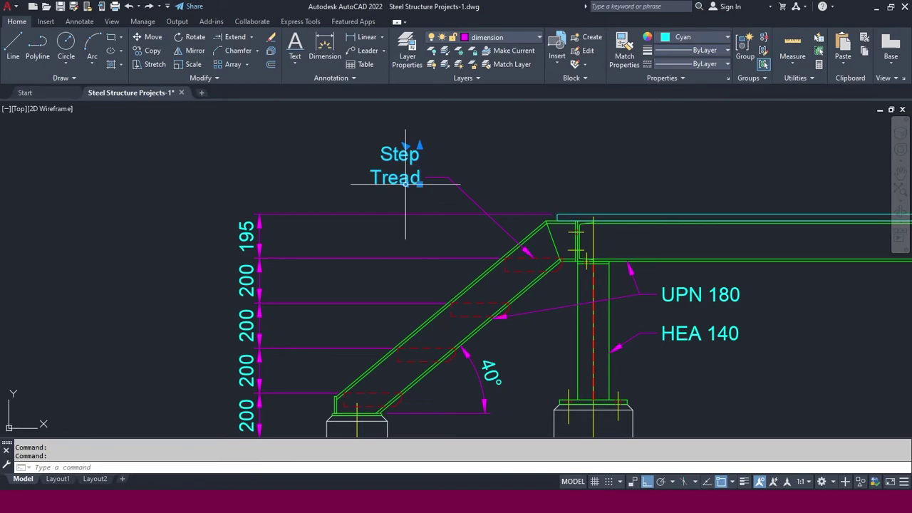
# Widen the Step Tread label so it fits on one line
pyautogui.click(406, 184)
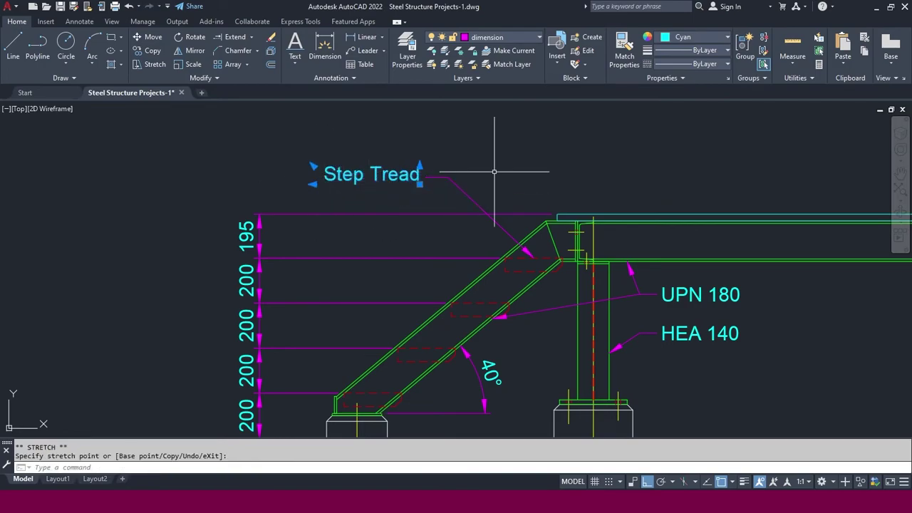
pyautogui.moveTo(493, 171); pyautogui.dragTo(440, 178, button='middle')
pyautogui.press('Escape')
# Copy the Step Tread leader and label to above the platform
pyautogui.click(378, 153)
pyautogui.click(315, 199)
pyautogui.click(393, 159)
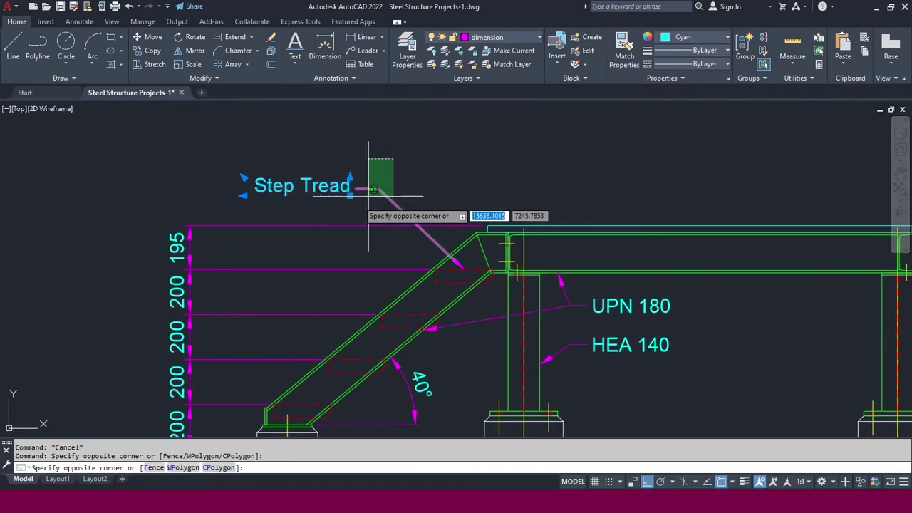
pyautogui.click(379, 184)
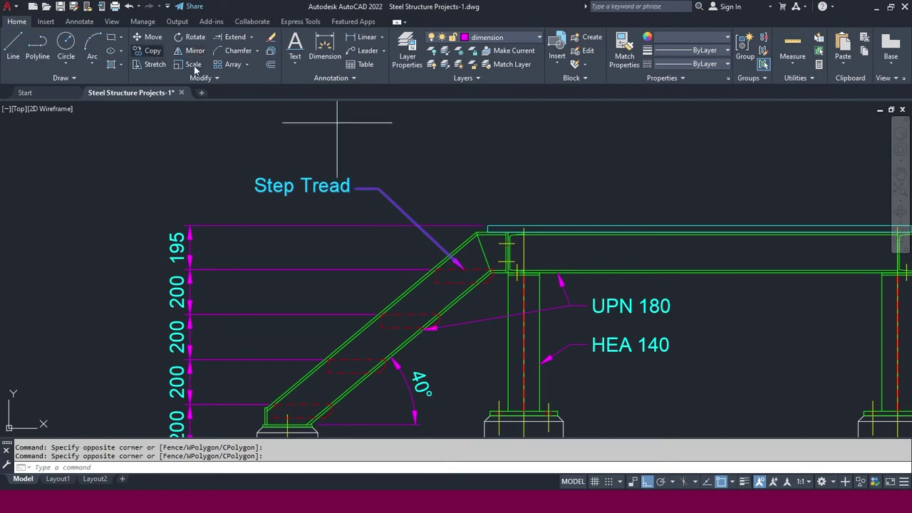
pyautogui.click(152, 50)
pyautogui.click(463, 275)
pyautogui.click(642, 225)
pyautogui.press('Escape')
# Change the copied label's text from 'Step Tread' to 'Grating'
pyautogui.click(503, 141)
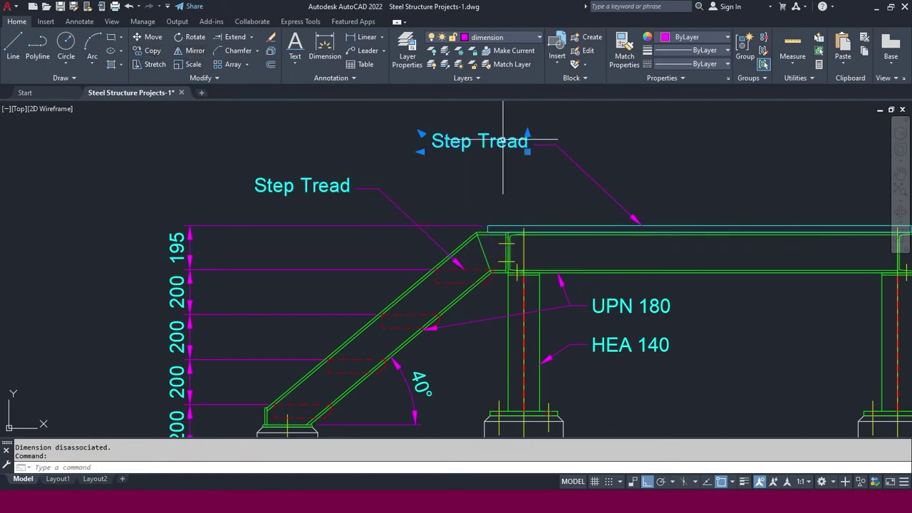
pyautogui.doubleClick(503, 141)
pyautogui.moveTo(530, 141); pyautogui.dragTo(403, 138)
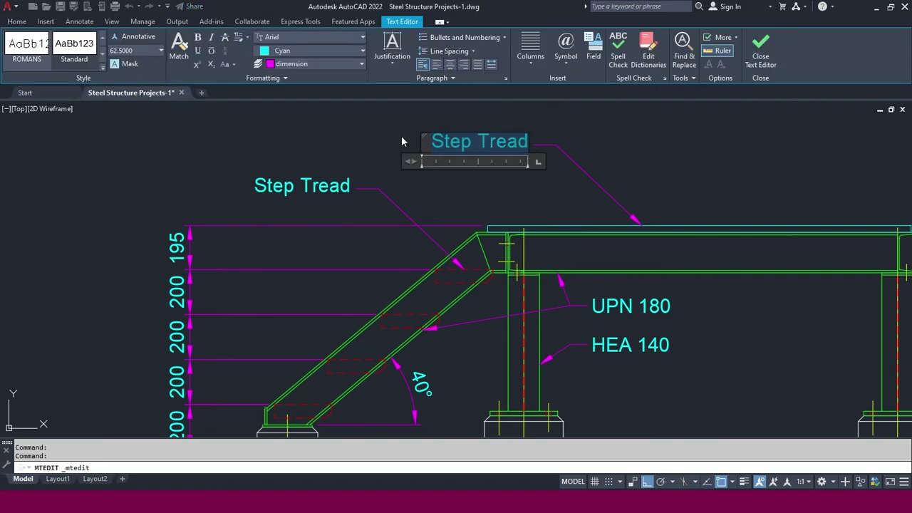
pyautogui.write('Grating')
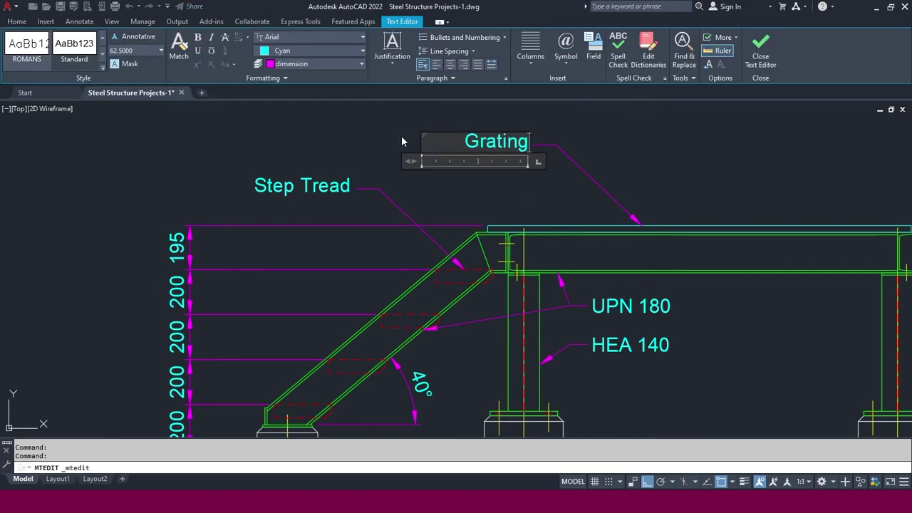
pyautogui.press('Escape')
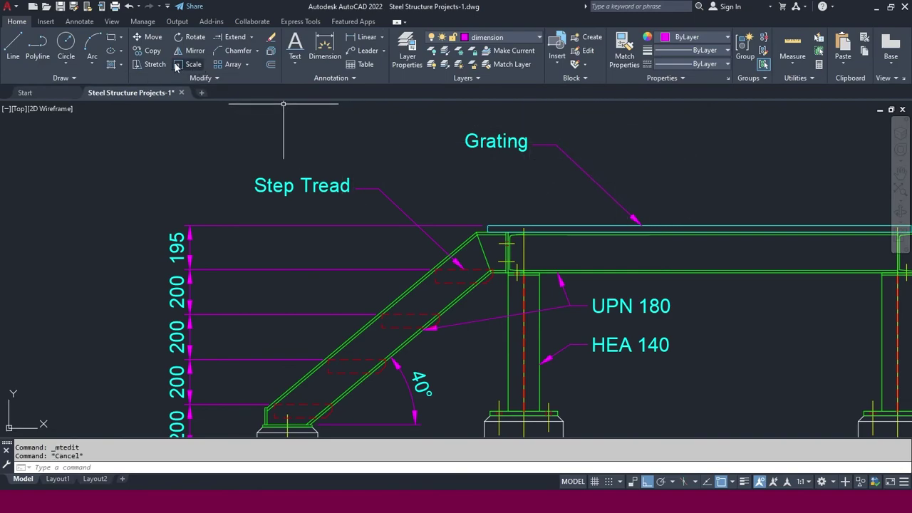
# Try stretching the Grating label, then cancel and recentre the right elevation
pyautogui.click(154, 64)
pyautogui.click(595, 112)
pyautogui.click(375, 169)
pyautogui.press('Return')
pyautogui.click(563, 140)
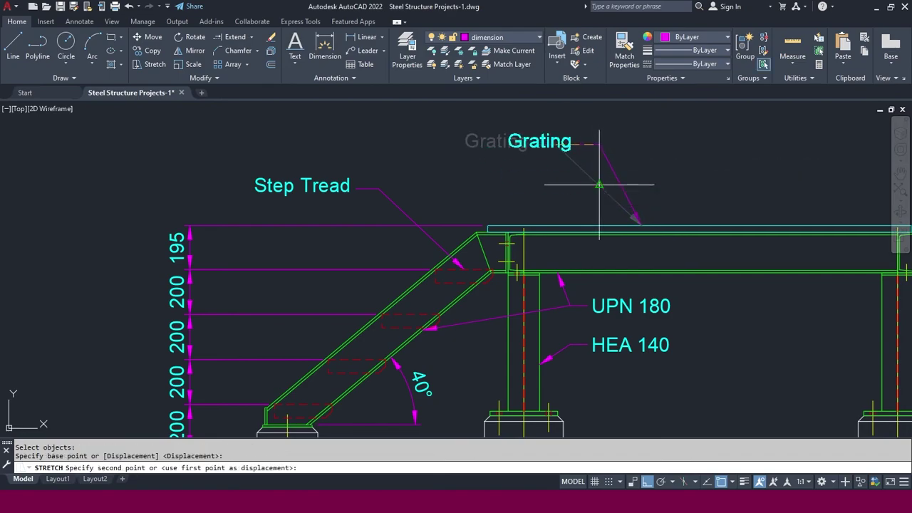
pyautogui.scroll(-3, 522, 179)
pyautogui.press('Escape')
pyautogui.scroll(-2, 519, 213)
pyautogui.scroll(1, 518, 215)
pyautogui.moveTo(518, 215); pyautogui.dragTo(533, 238, button='middle')
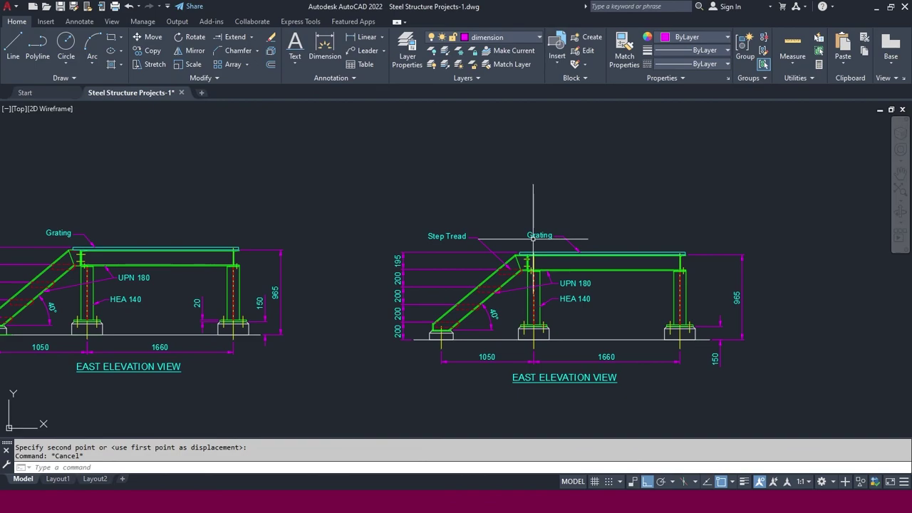